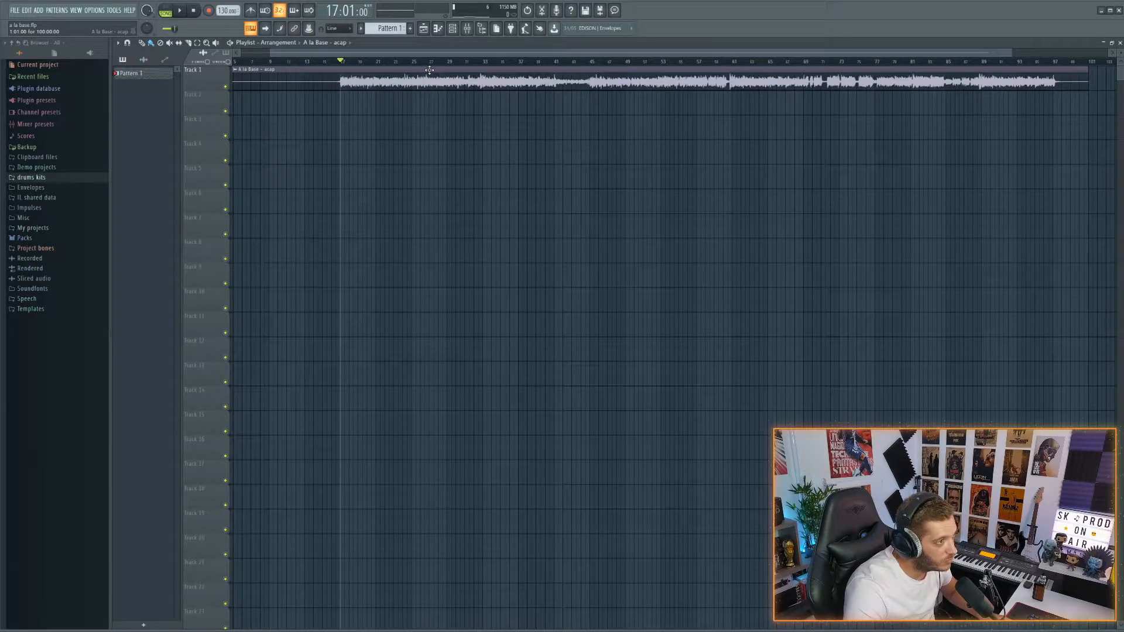
Play the A la Base acapella from bar 17 and jump ahead to hear a section around bar 34.
key(space)
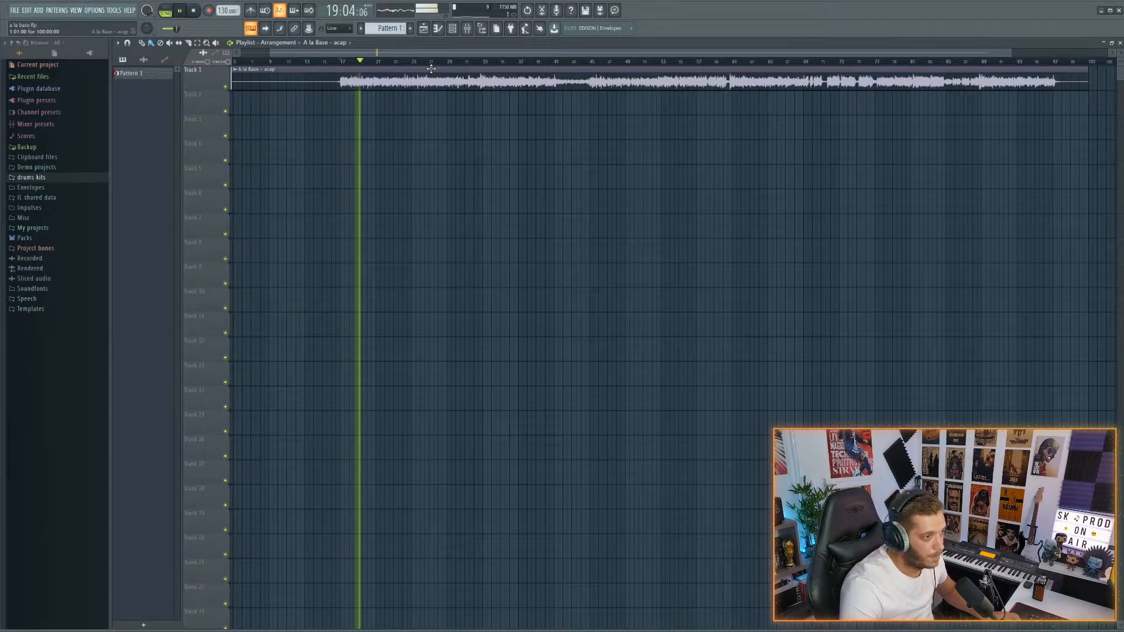
click(493, 62)
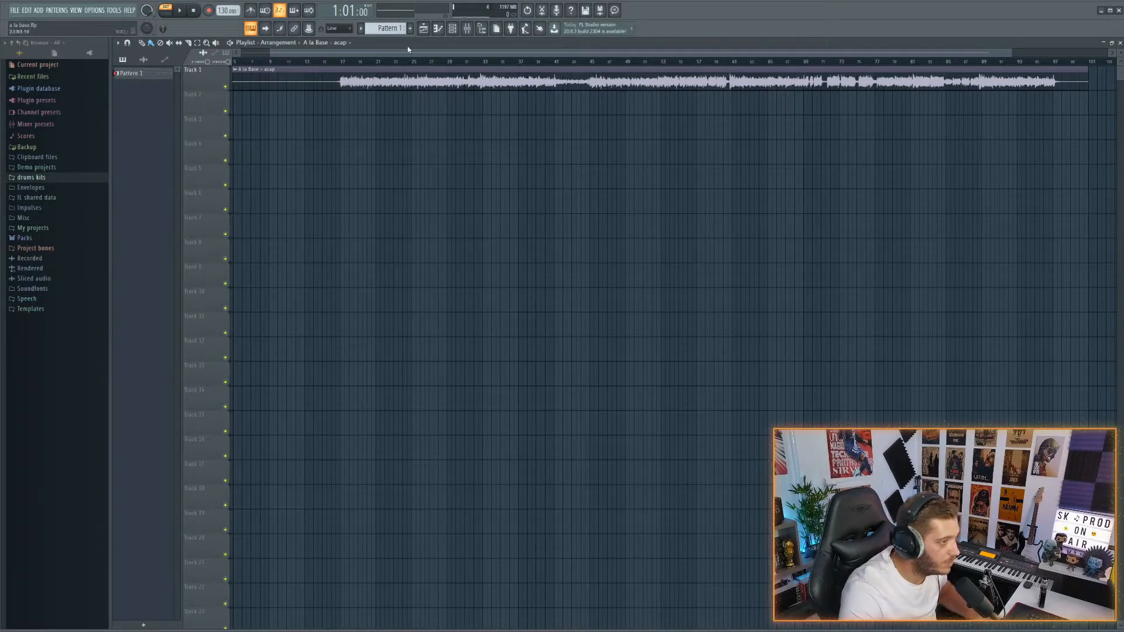
Inspect the Analog Lab V instrument in the channel rack and the effect chain on the Melo 1 mixer track.
click(453, 29)
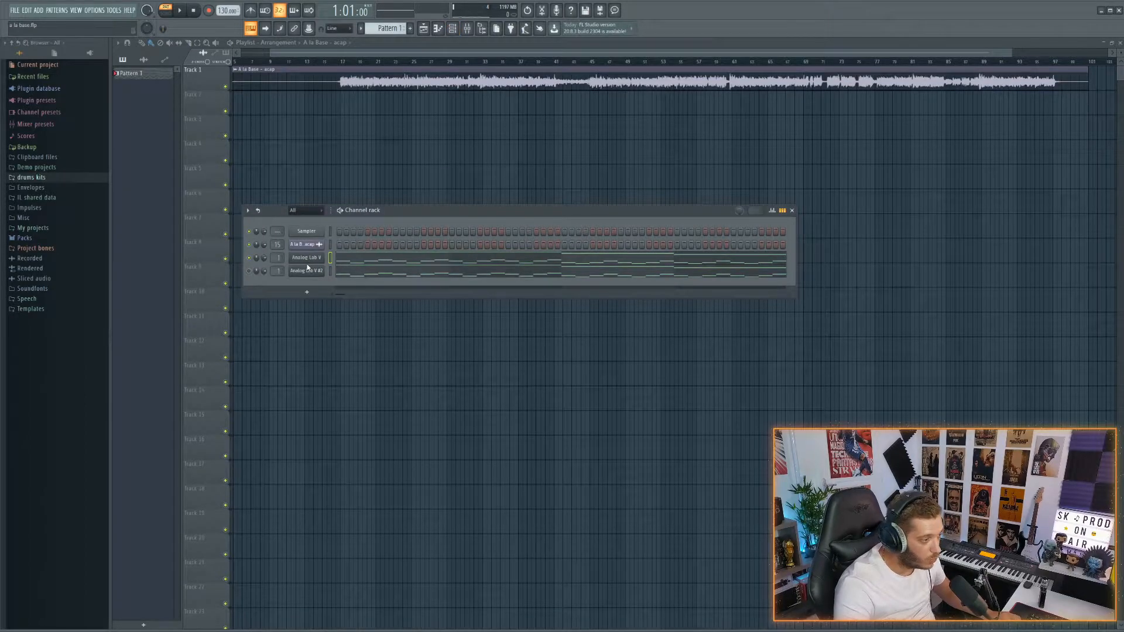
click(307, 267)
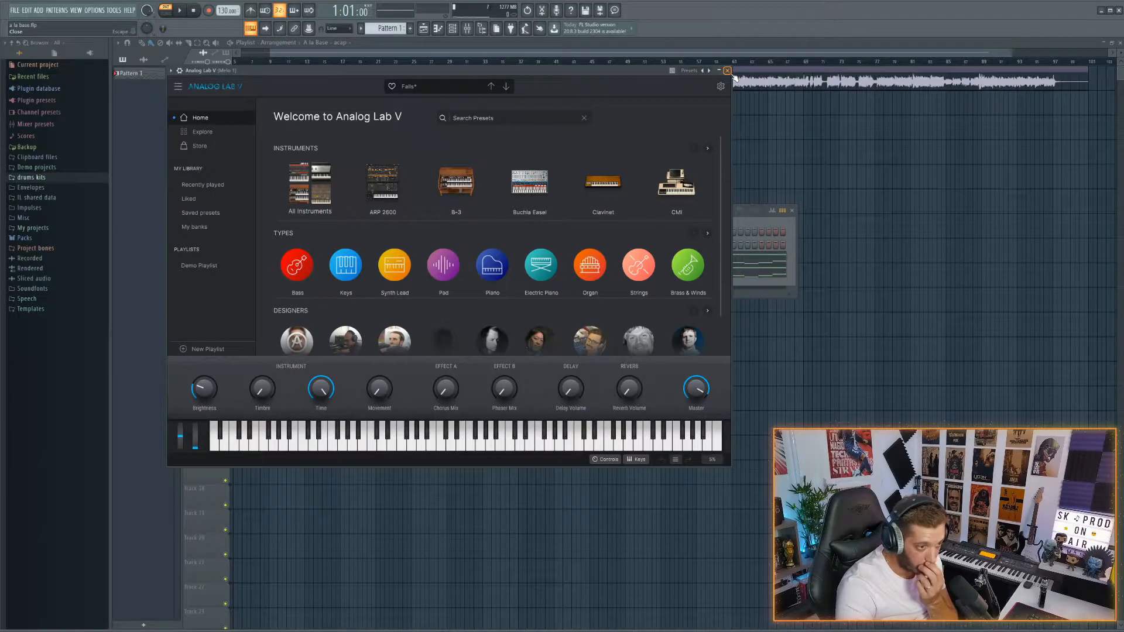
click(727, 71)
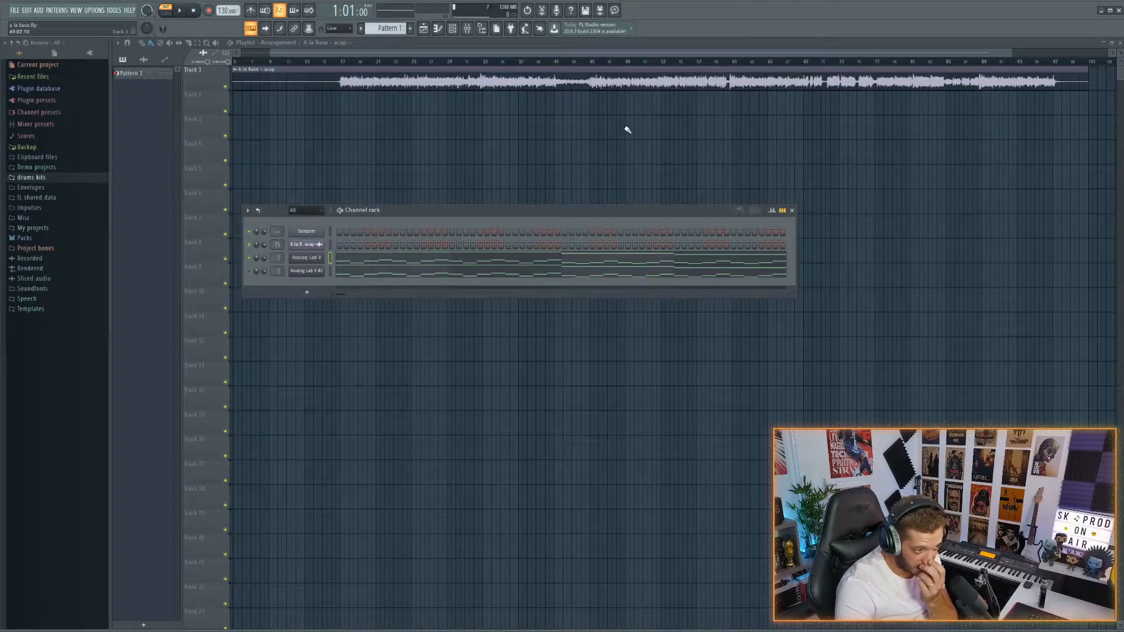
click(472, 29)
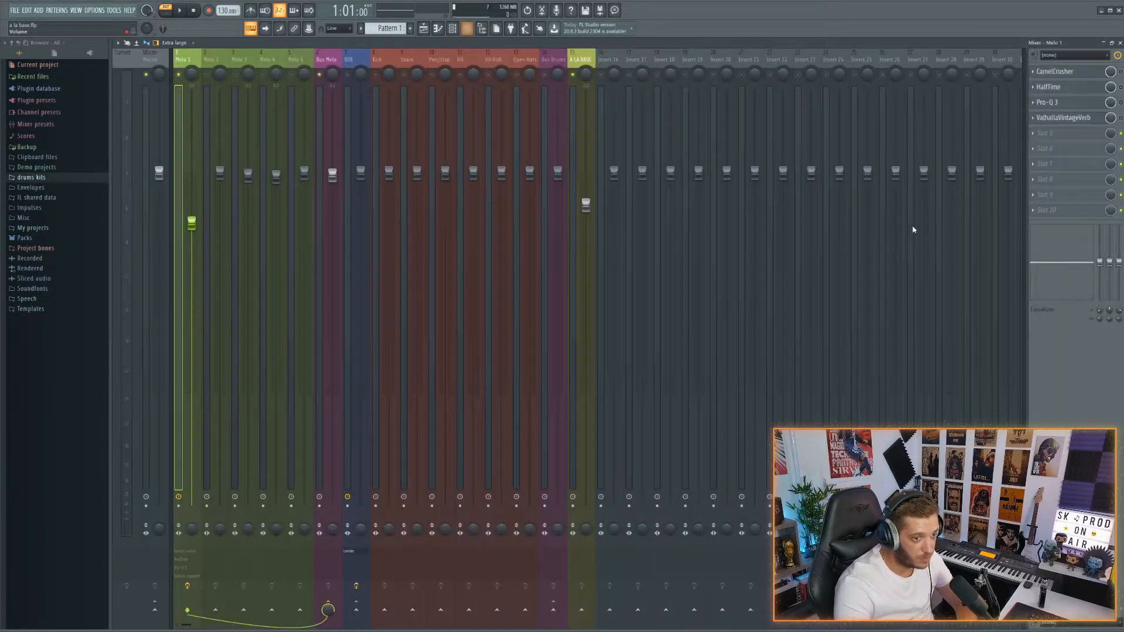
click(1120, 43)
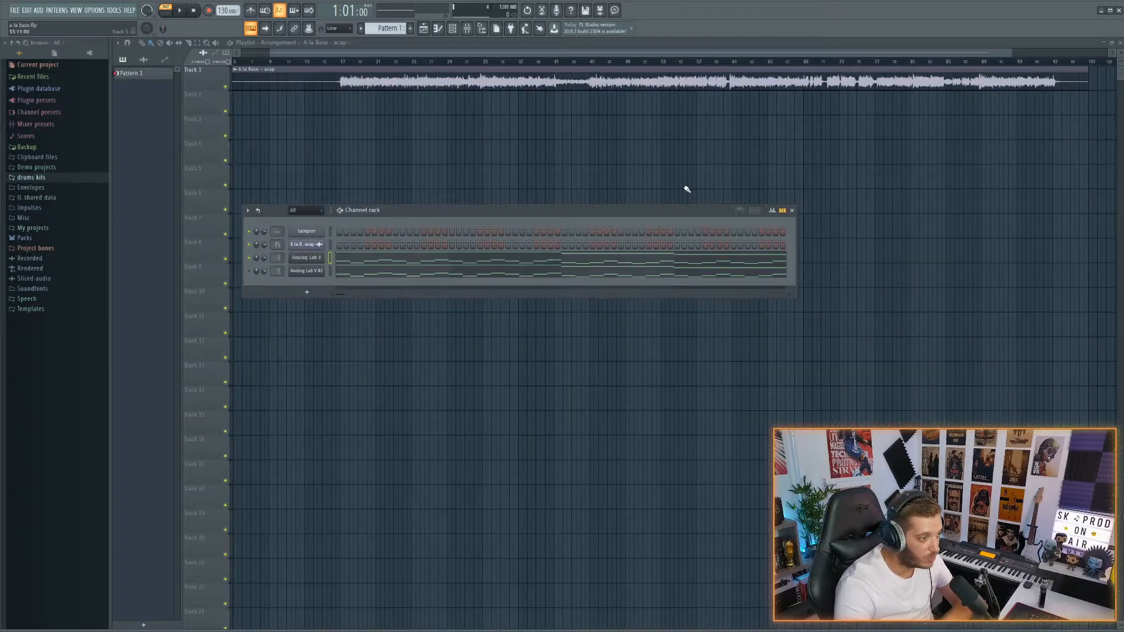
Open the notes of the Analog Lab V channel in the piano roll and play Pattern 1 through.
click(395, 263)
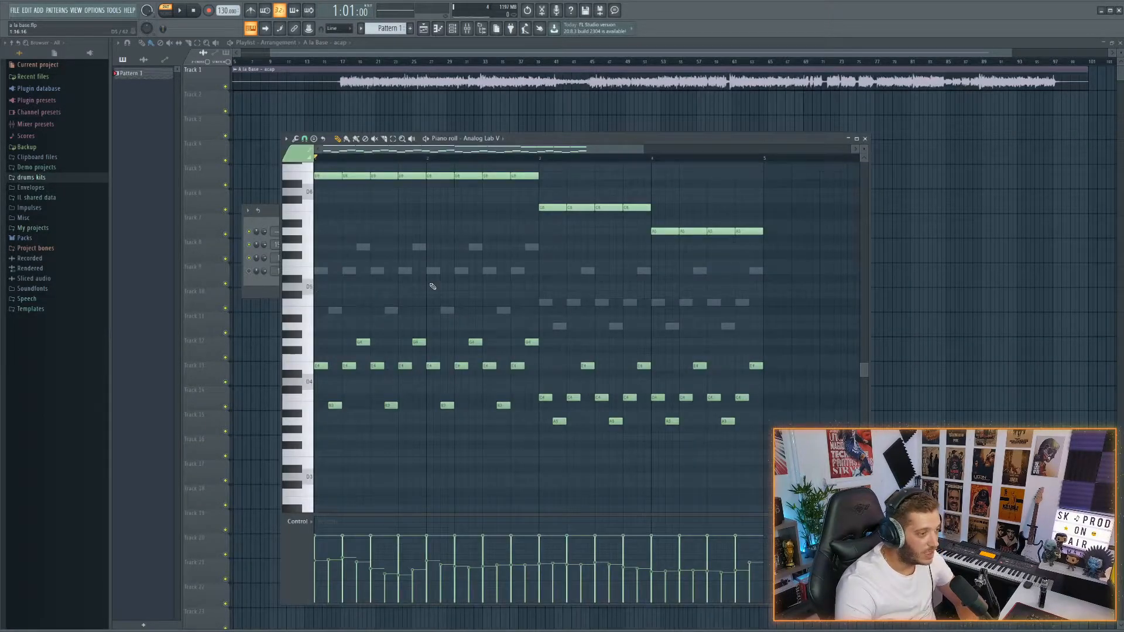
key(space)
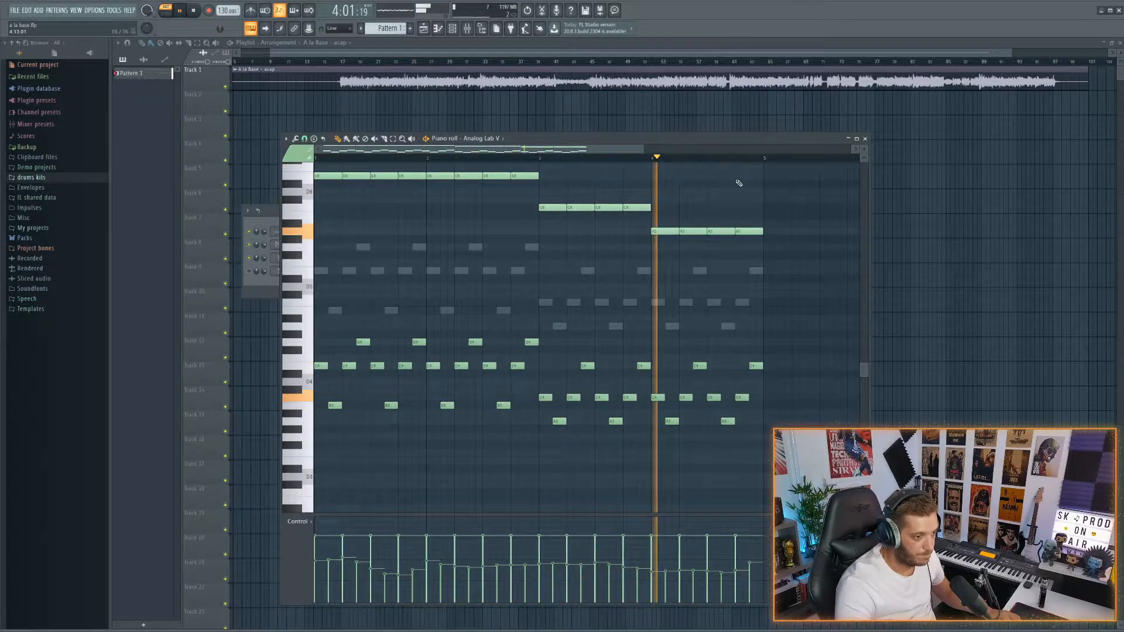
key(space)
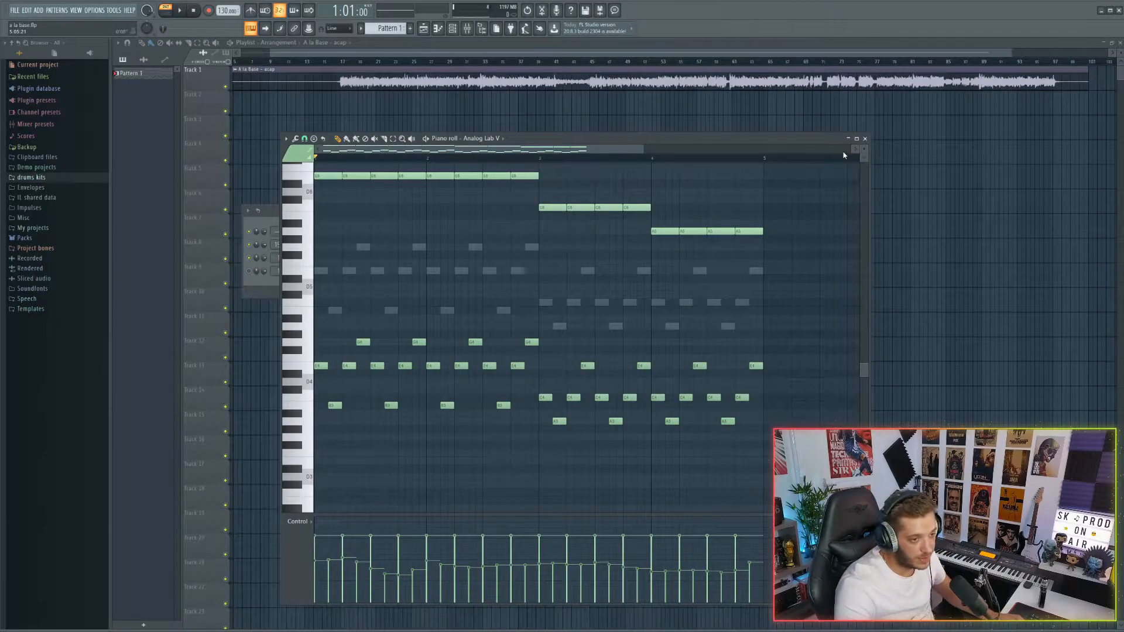
Enable CamelCrusher on the Melo 1 mixer track and review its British Clean patch settings.
click(469, 30)
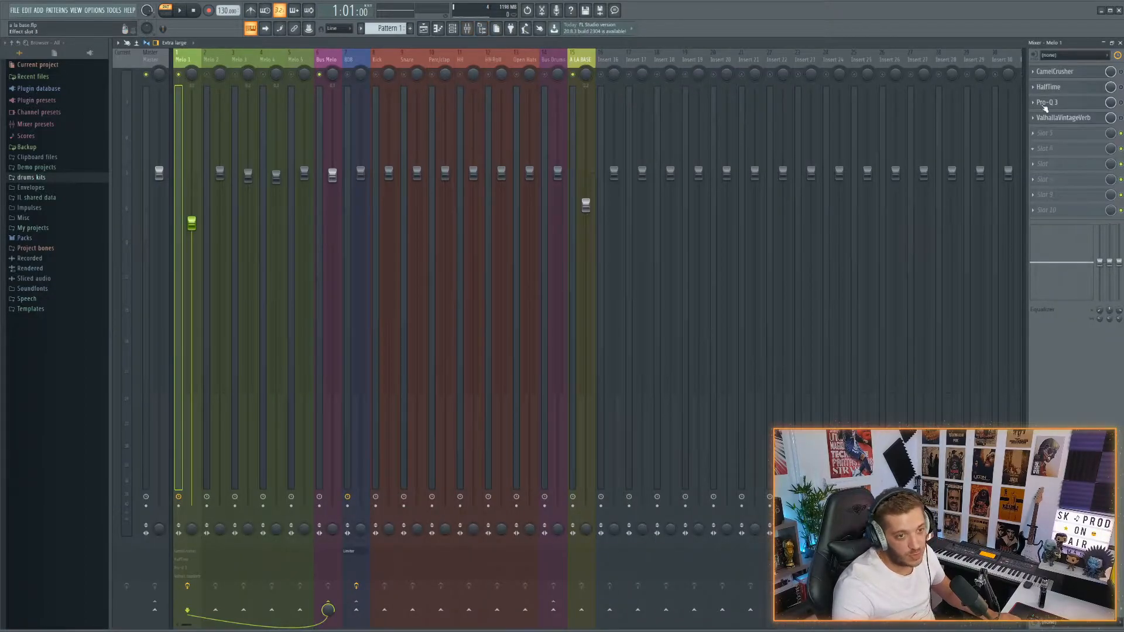
click(1054, 72)
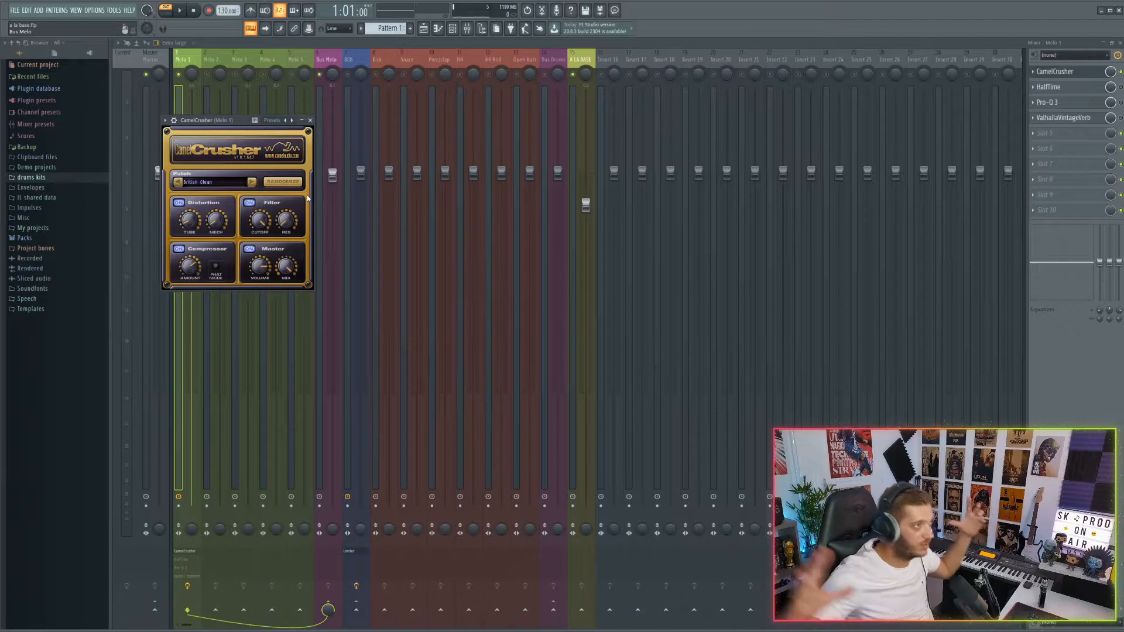
click(310, 120)
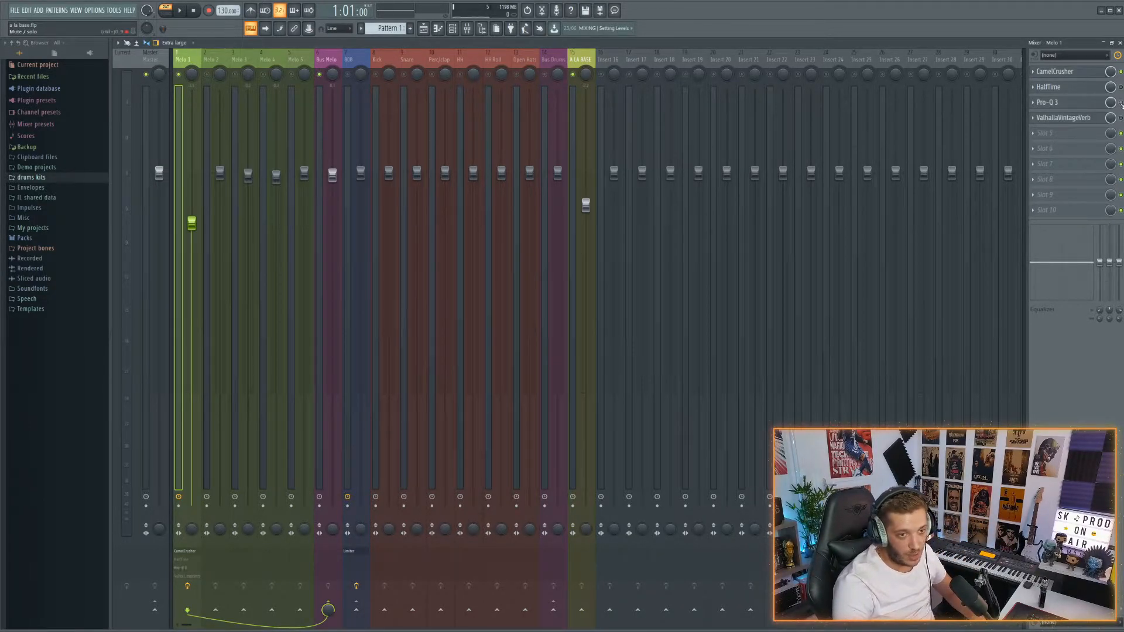
Enable Pro-Q 3 and ValhallaVintageVerb on the Melo 1 track, reviewing the EQ curve and the Concert Hall reverb settings.
click(1054, 103)
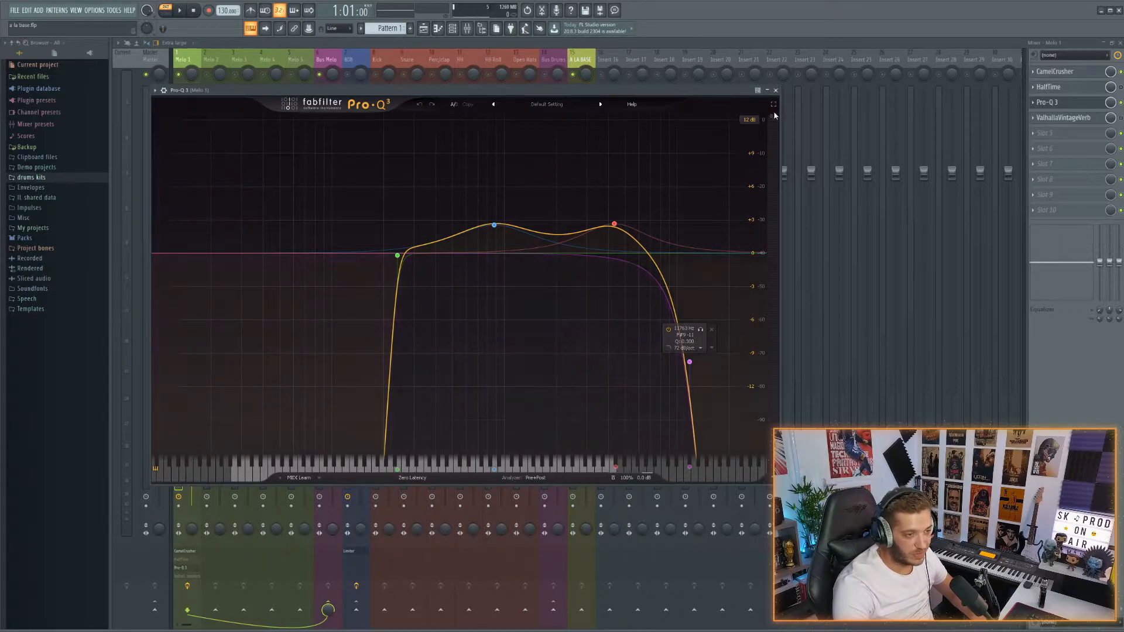
click(777, 91)
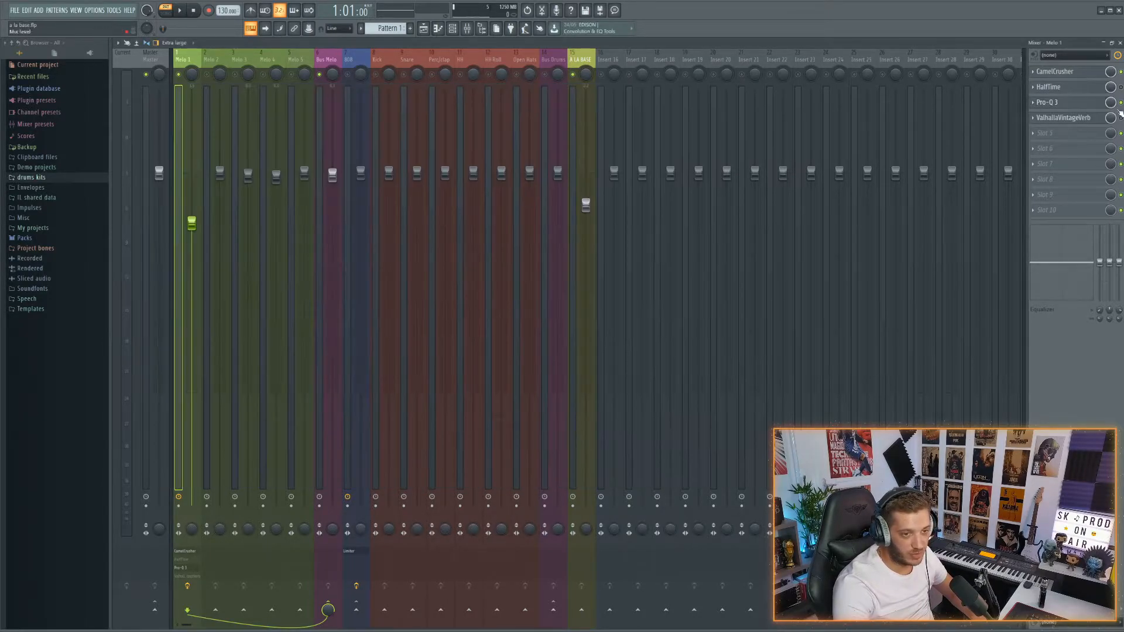
click(1051, 119)
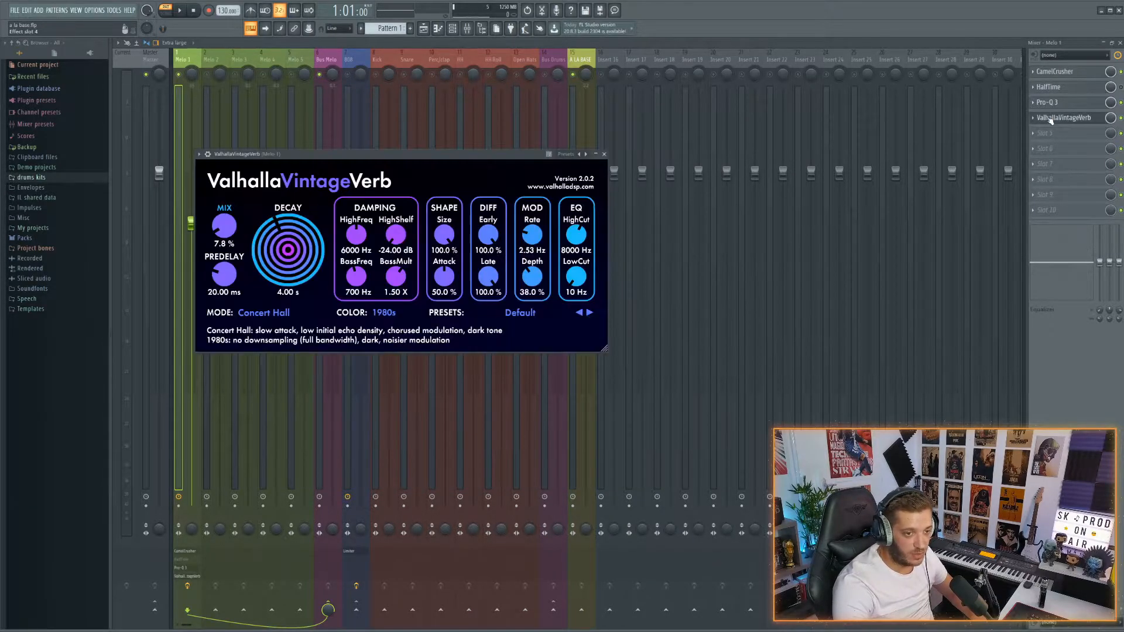
click(604, 155)
Review HalfTime's 1 Bar, 2x settings on the Melo 1 track, enable the effect and play the melody through it.
click(1050, 87)
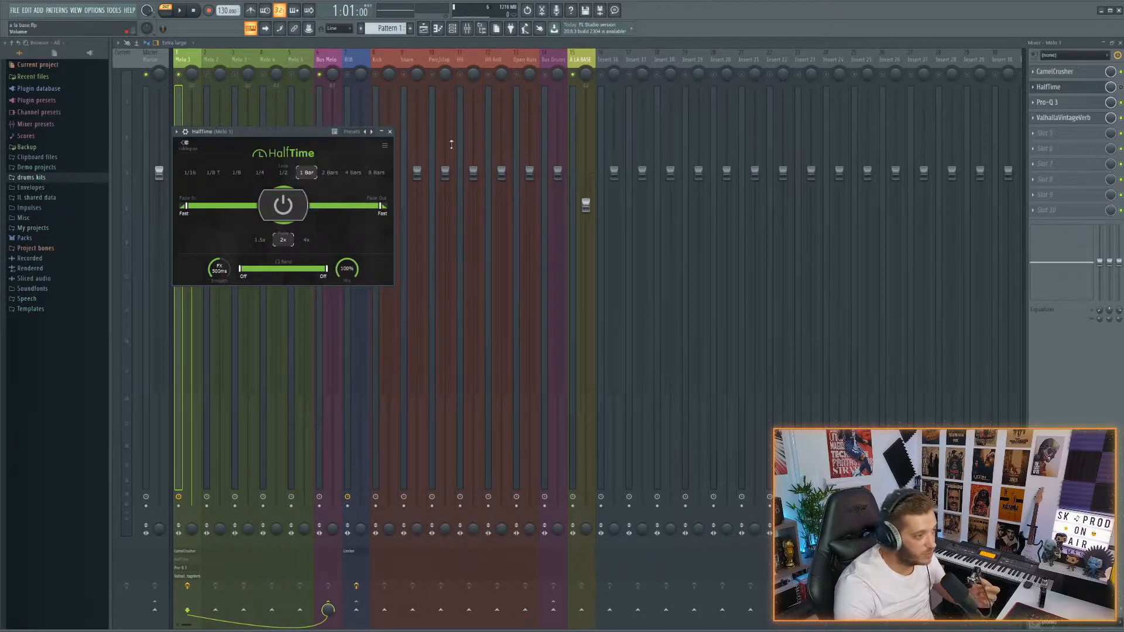
click(390, 131)
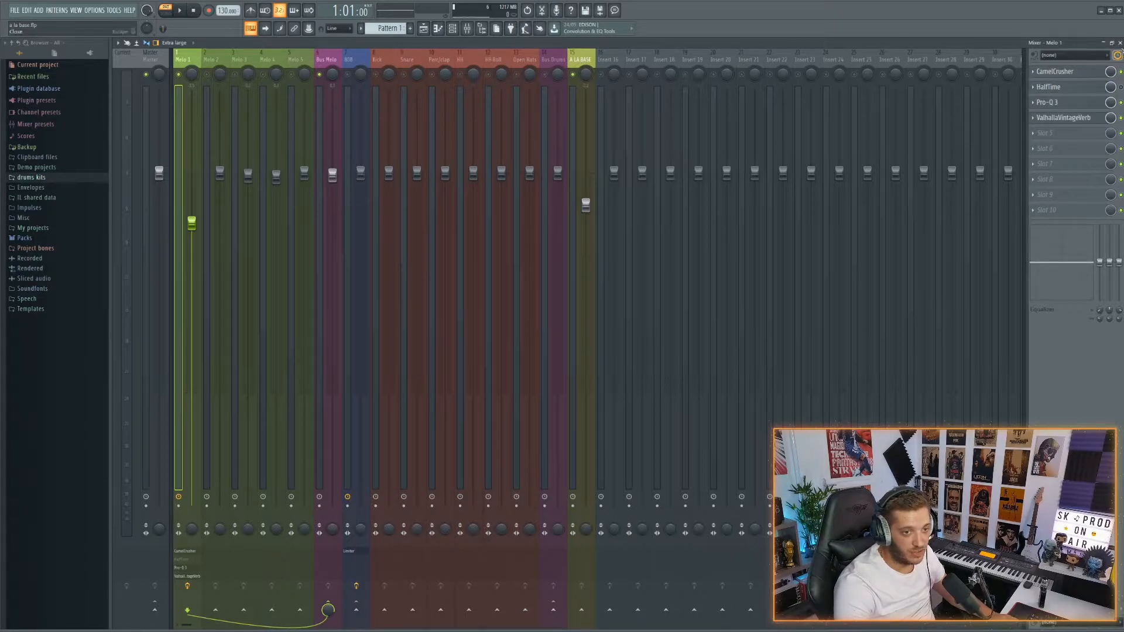
key(space)
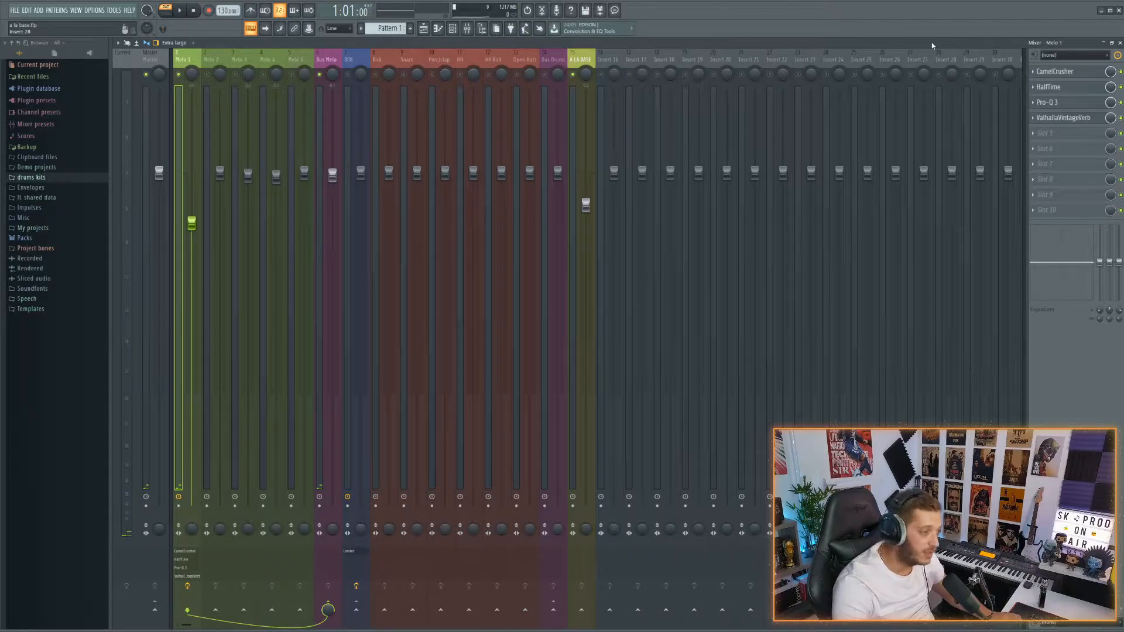
key(space)
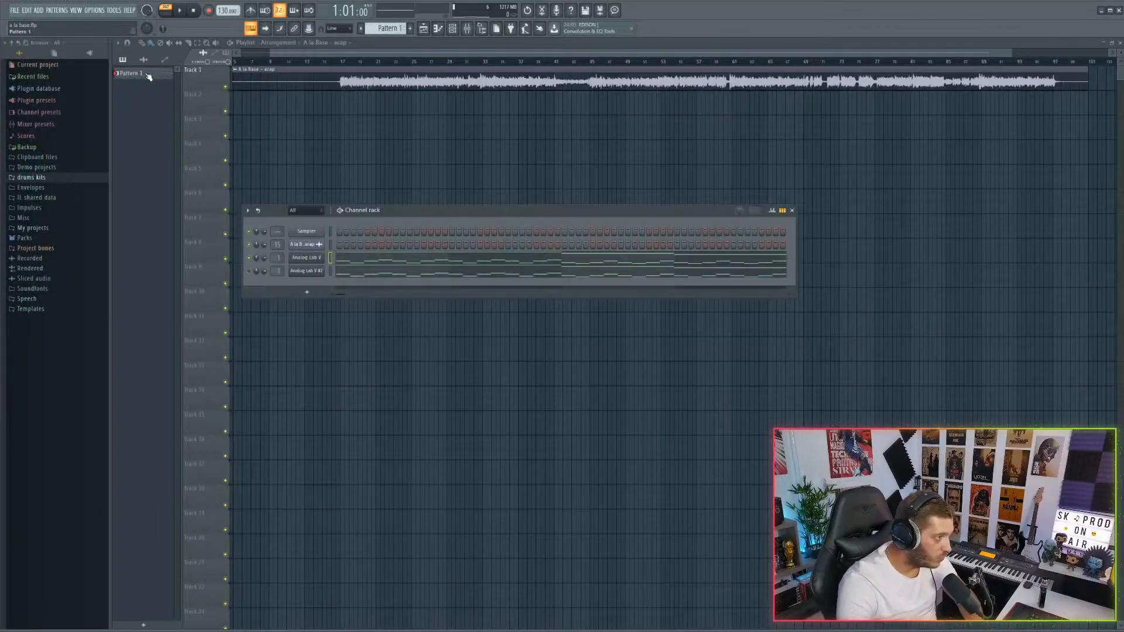
Place Pattern 1 on Track 2 at bar 17 and repeat it back to back for eight clips in total.
drag(146, 73, 365, 114)
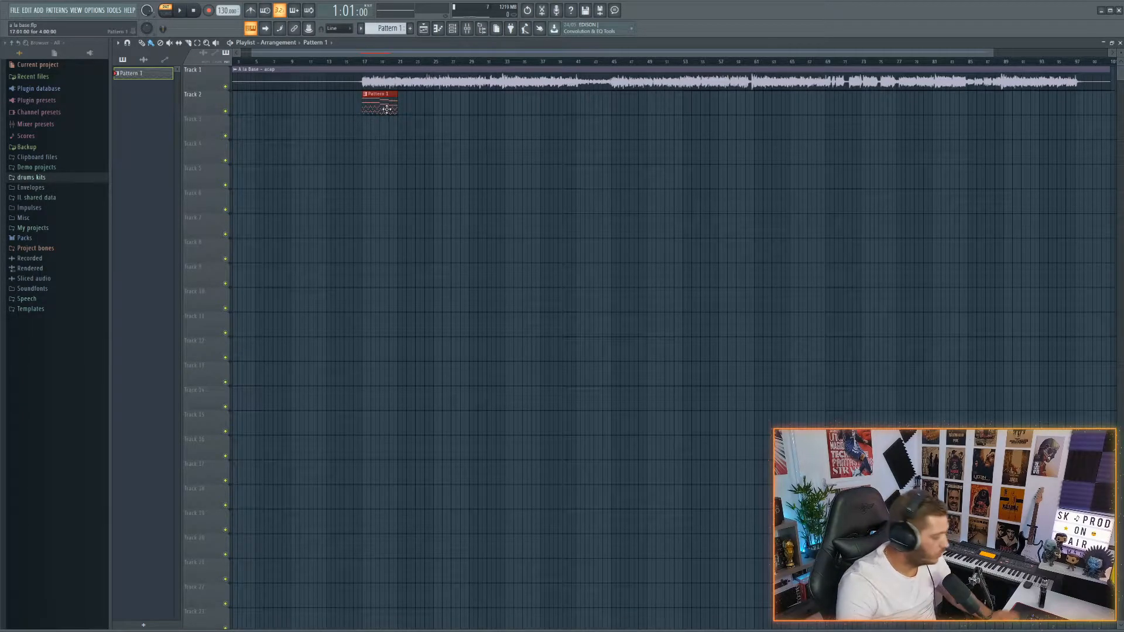
key(ctrl+b)
key(ctrl+b)
key(ctrl+b)
key(ctrl+b)
key(ctrl+b)
key(ctrl+b)
key(ctrl+b)
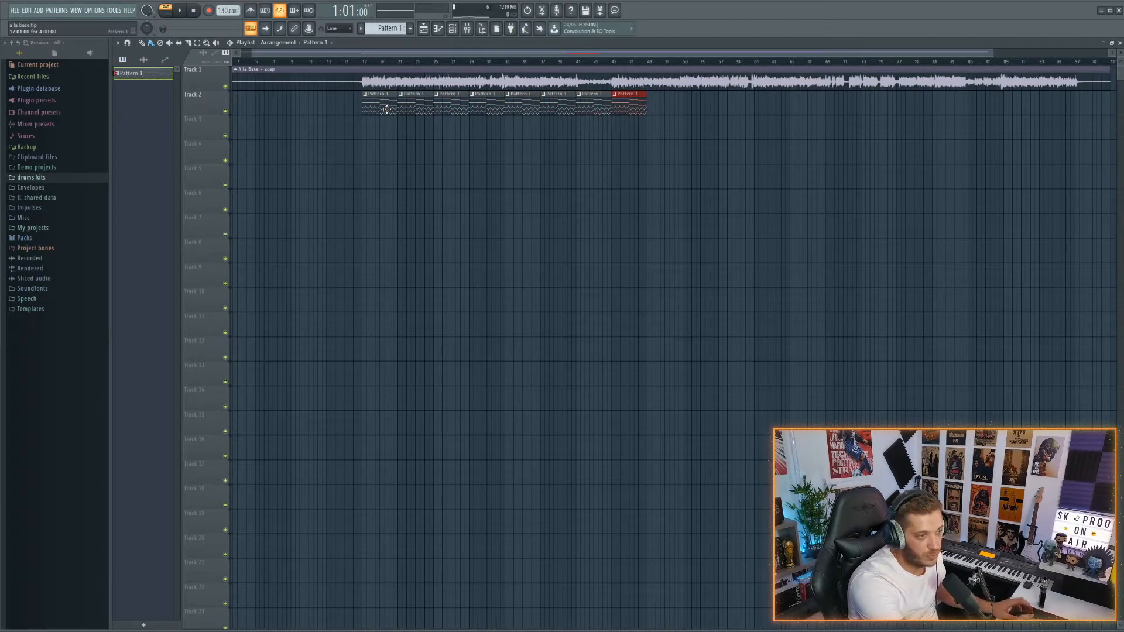
Play the arrangement from bar 17 to hear the melody together with the acapella.
click(364, 62)
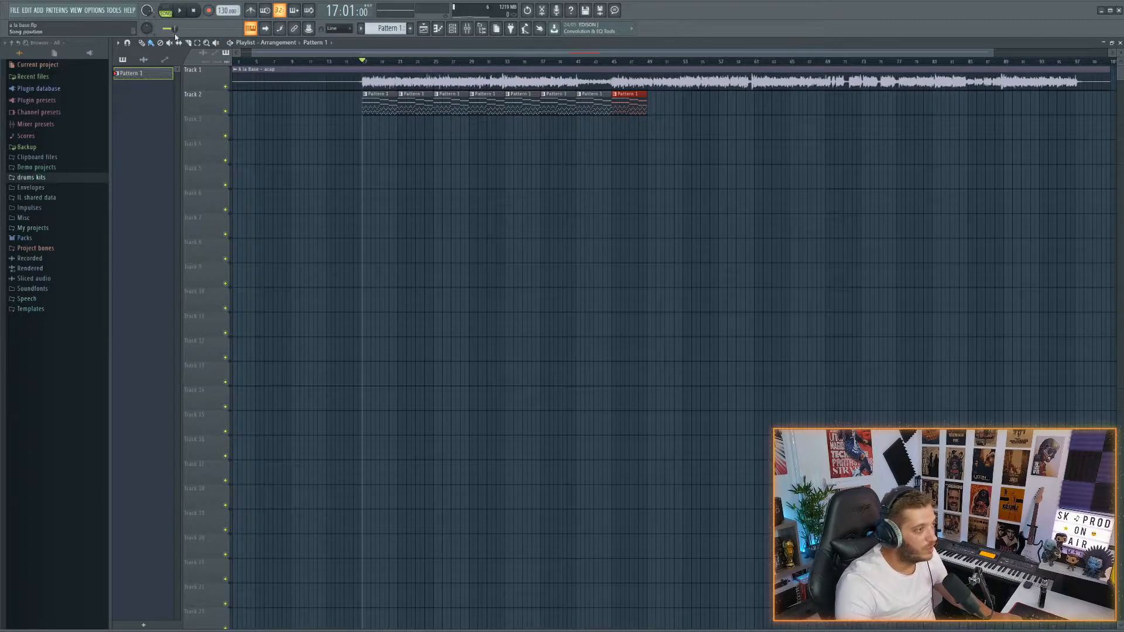
key(space)
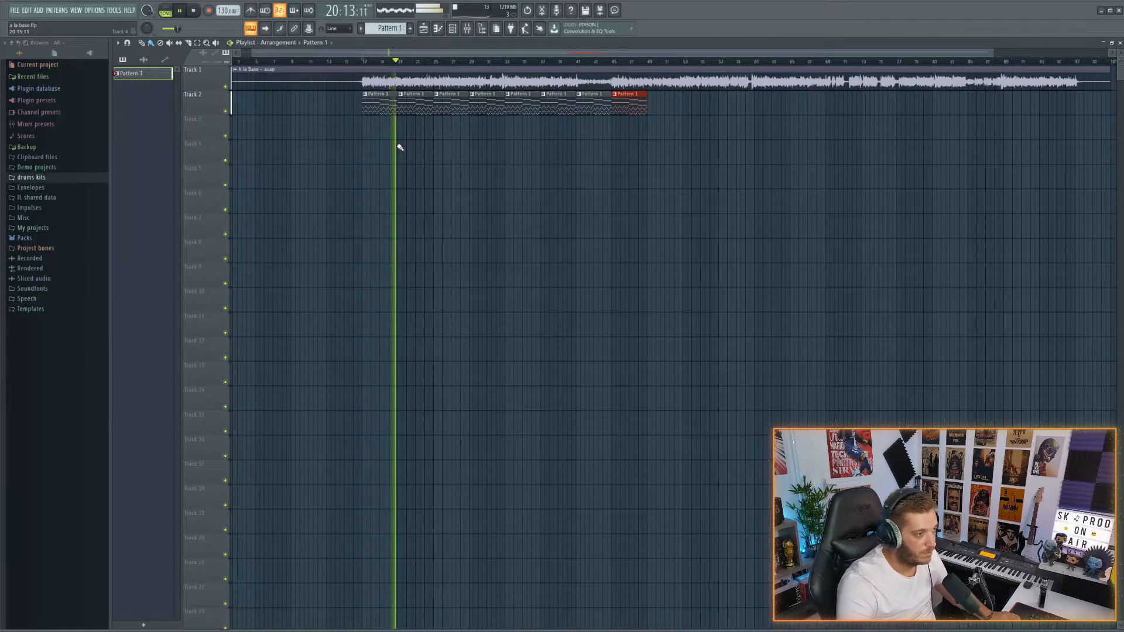
key(space)
Review the notes of the second Analog Lab V channel in the piano roll and play the arrangement from bar 33.
click(514, 61)
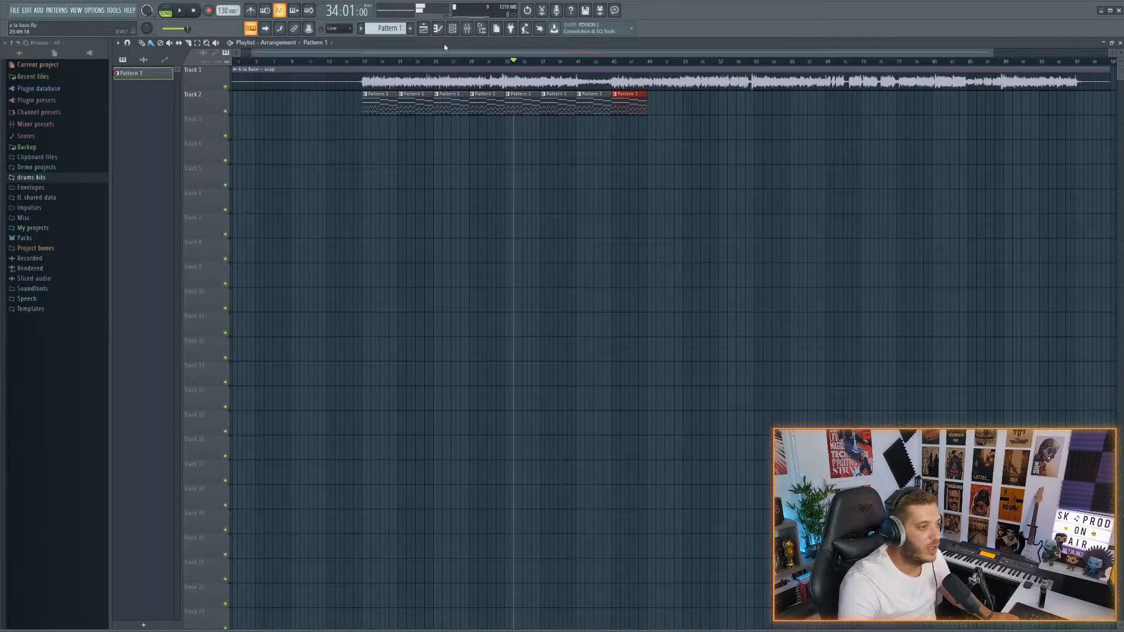
click(506, 70)
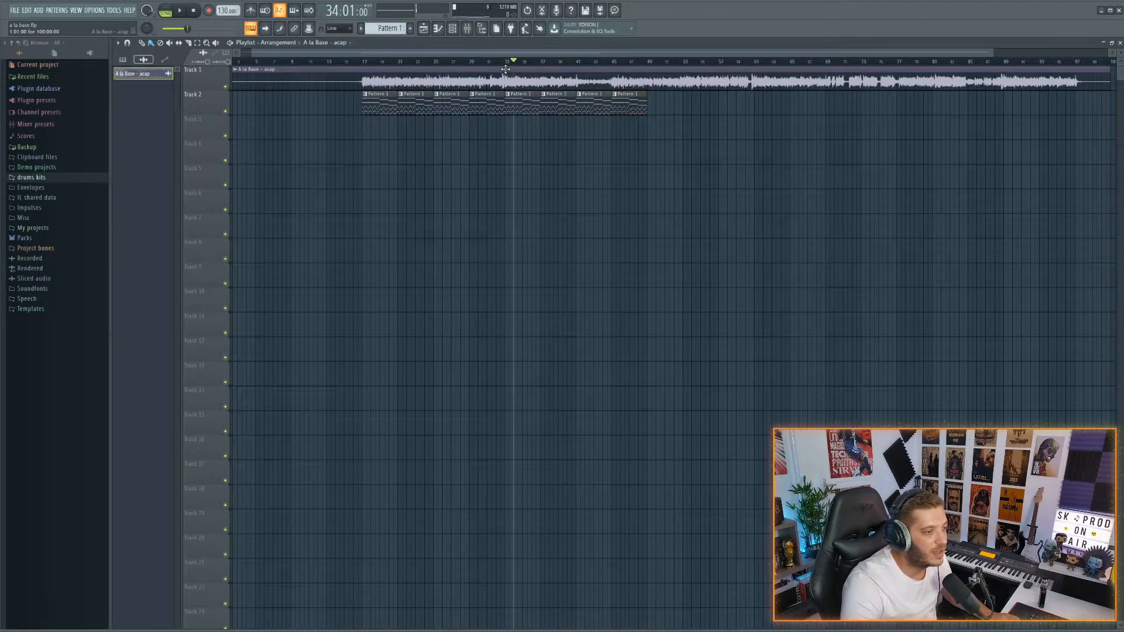
click(505, 61)
click(439, 32)
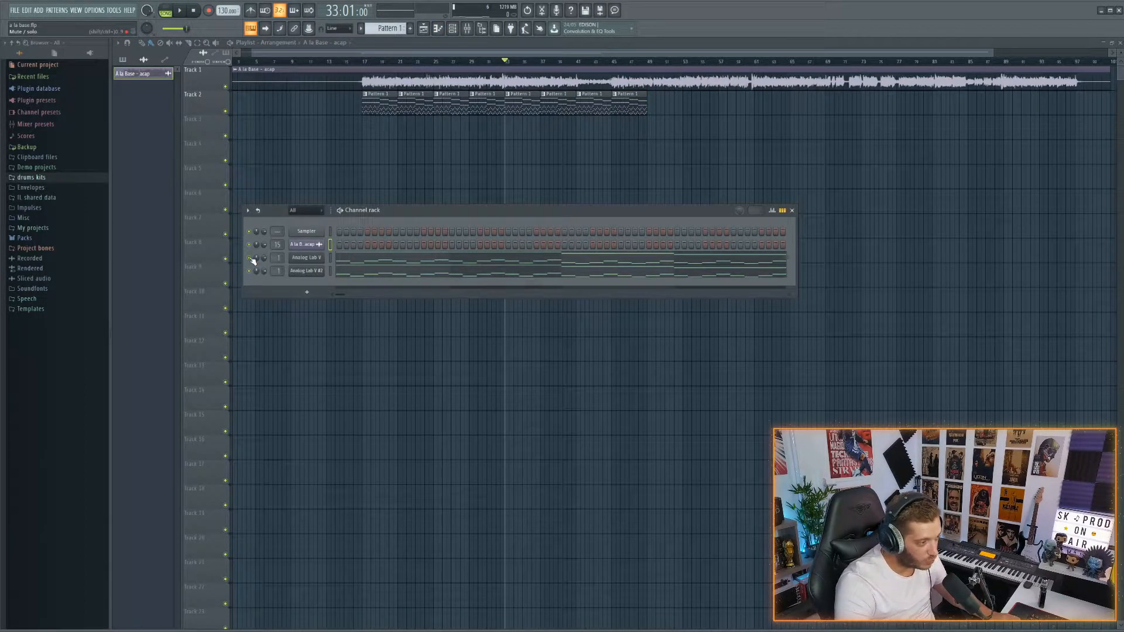
click(388, 274)
scroll(588, 325, up, 3)
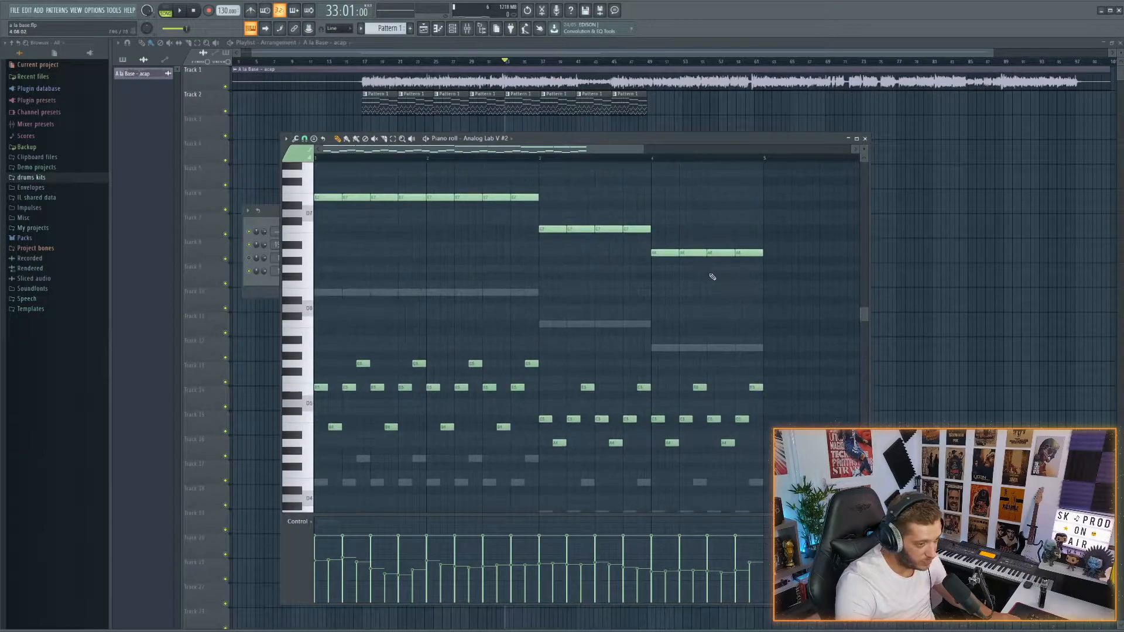
click(865, 138)
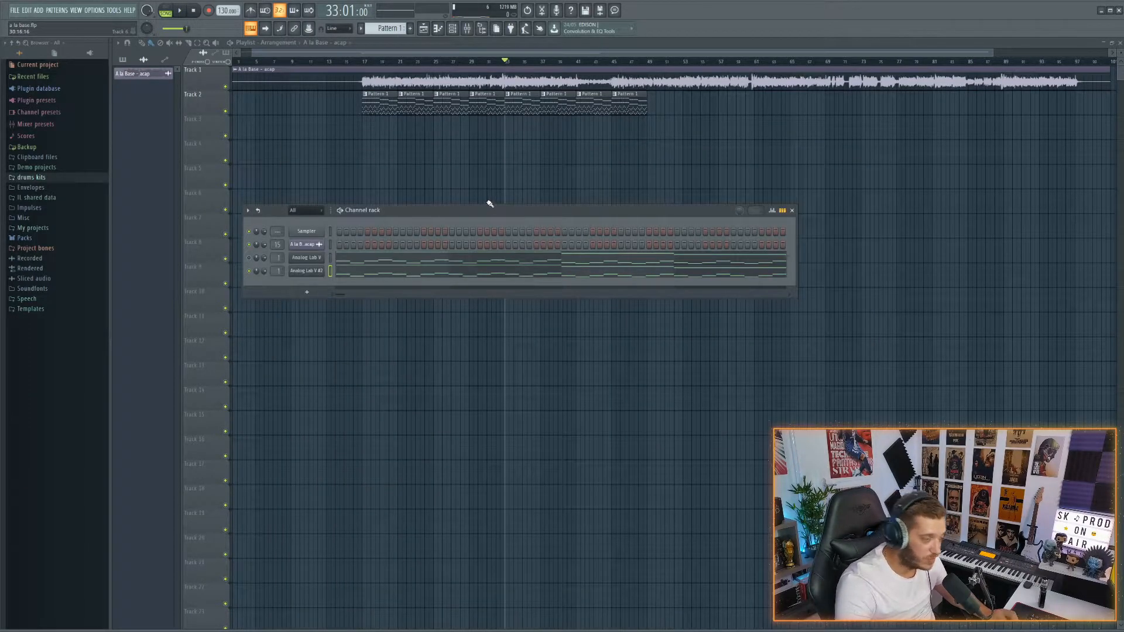
key(space)
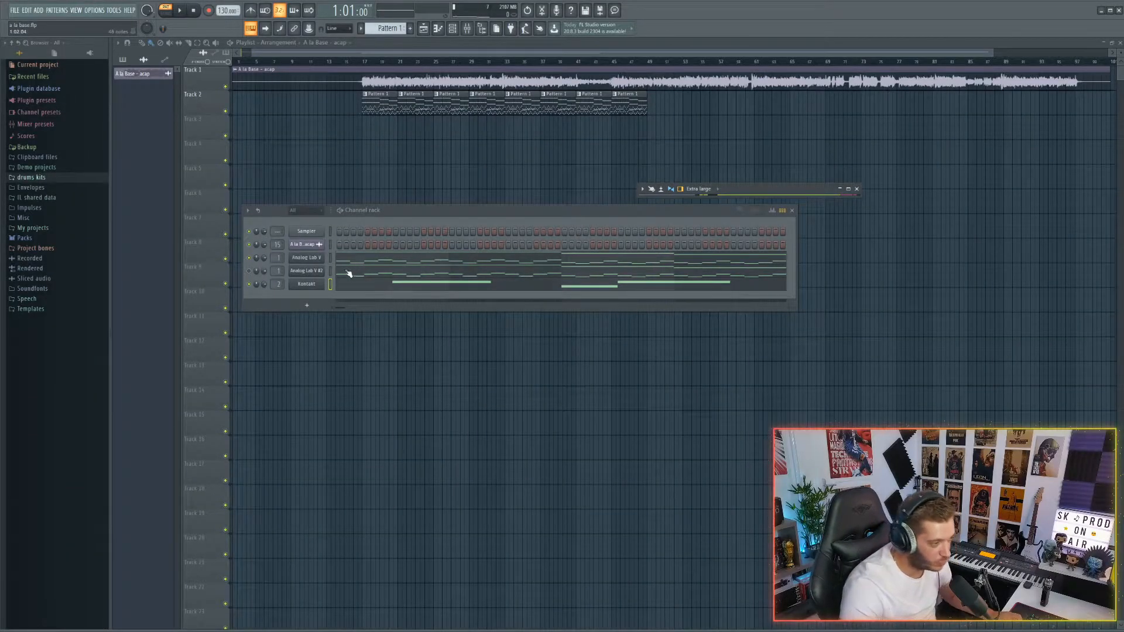
Inspect the Kontakt channel's Exhale instrument with the 054. Osmosis preset, including its Engine page.
click(306, 284)
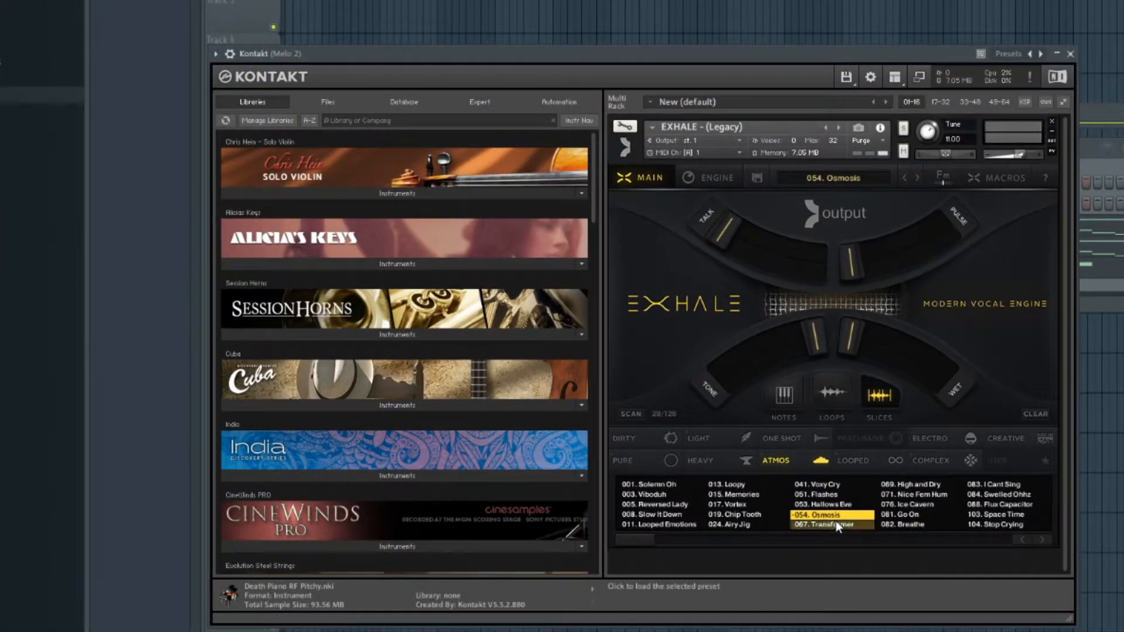
click(720, 176)
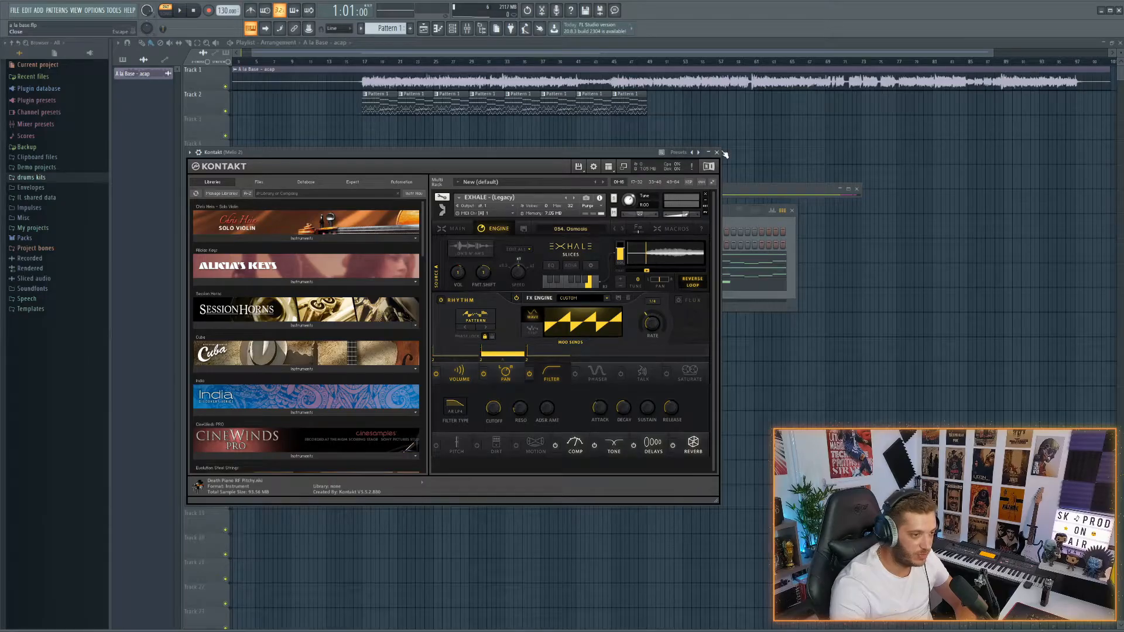
click(1070, 54)
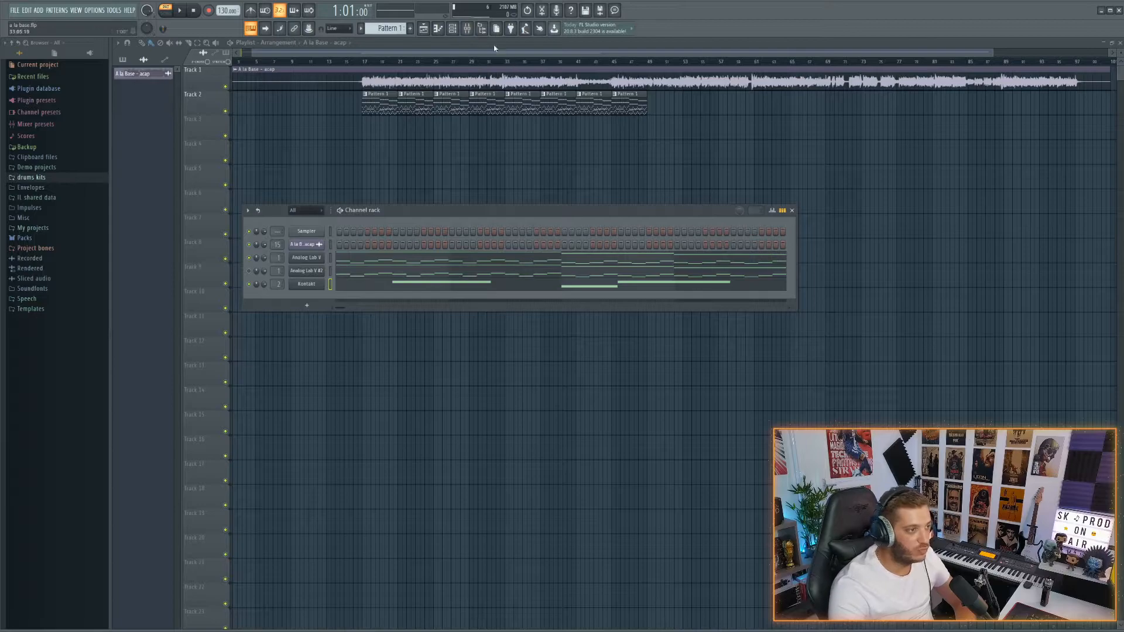
Inspect the FabFilter Pro-Q 3 curve and the ValhallaVintageVerb settings on the Melo 2 mixer track and play the arrangement.
click(848, 189)
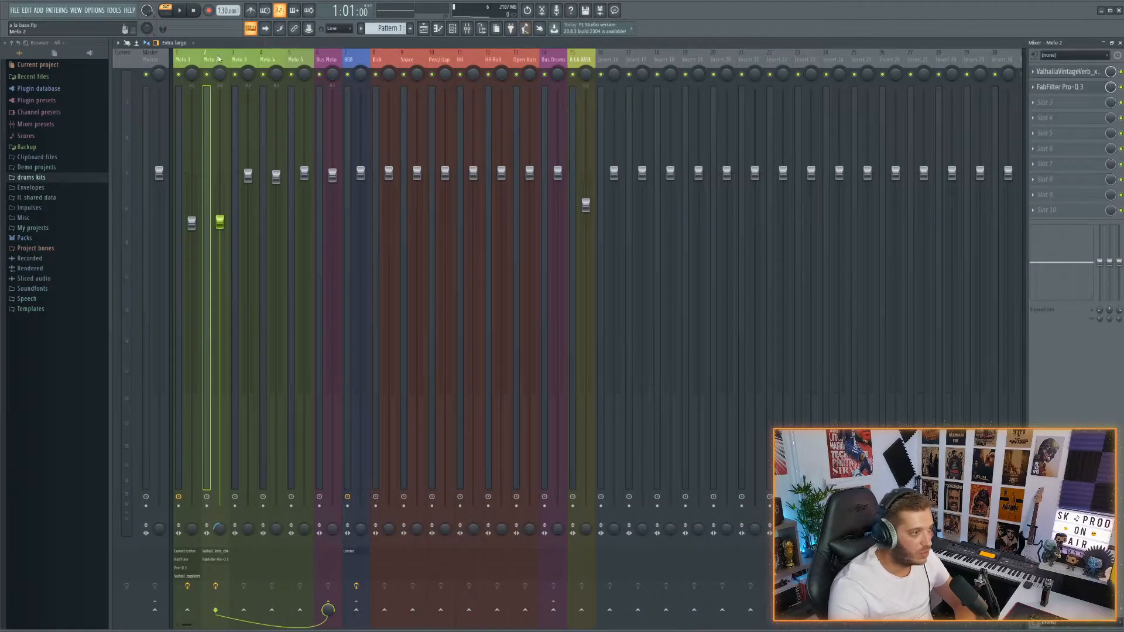
click(1060, 87)
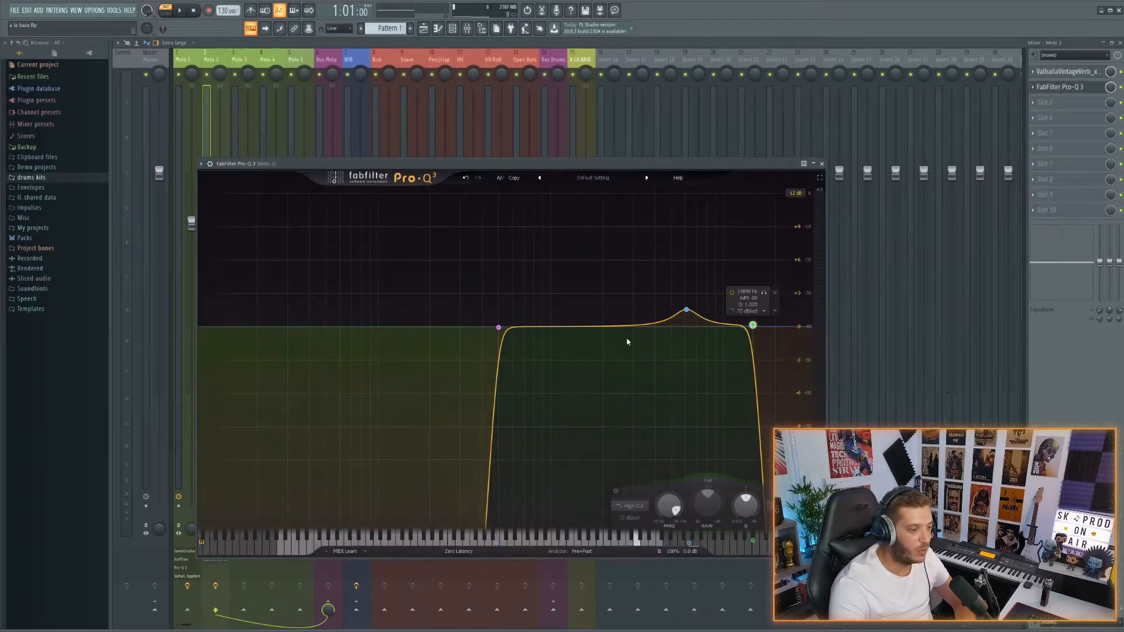
click(822, 164)
click(1056, 72)
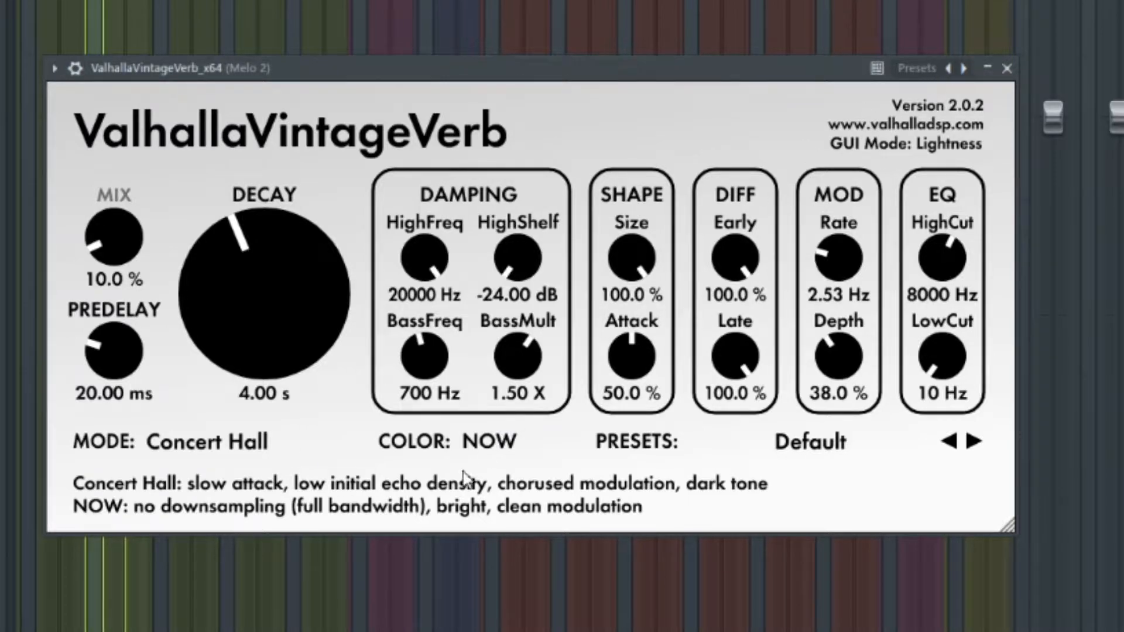
click(461, 441)
click(417, 444)
click(1008, 69)
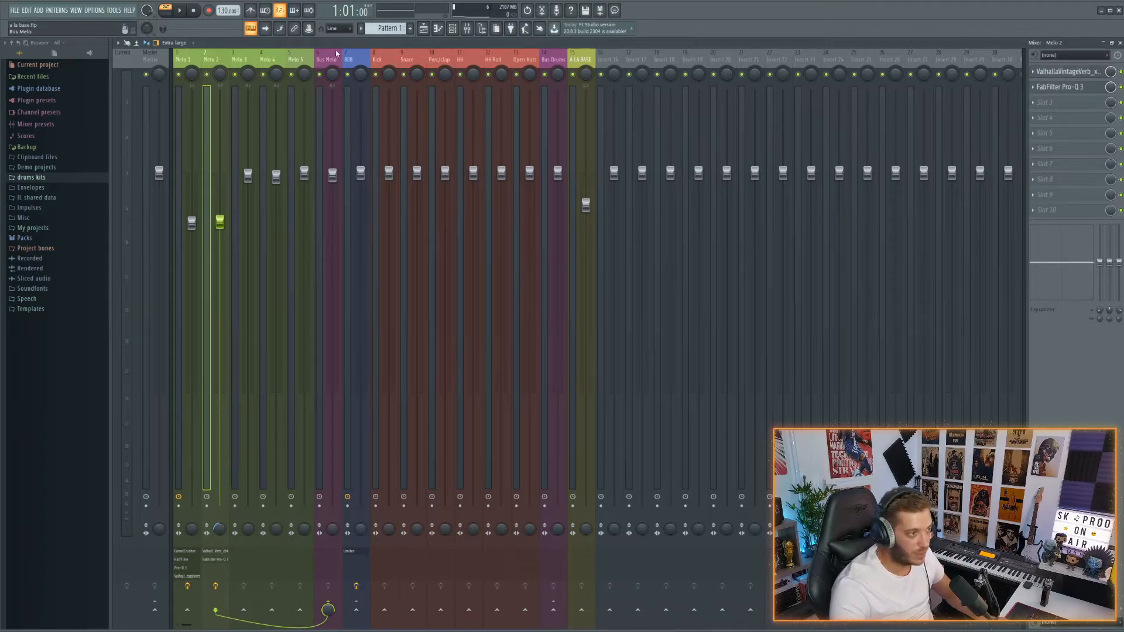
key(space)
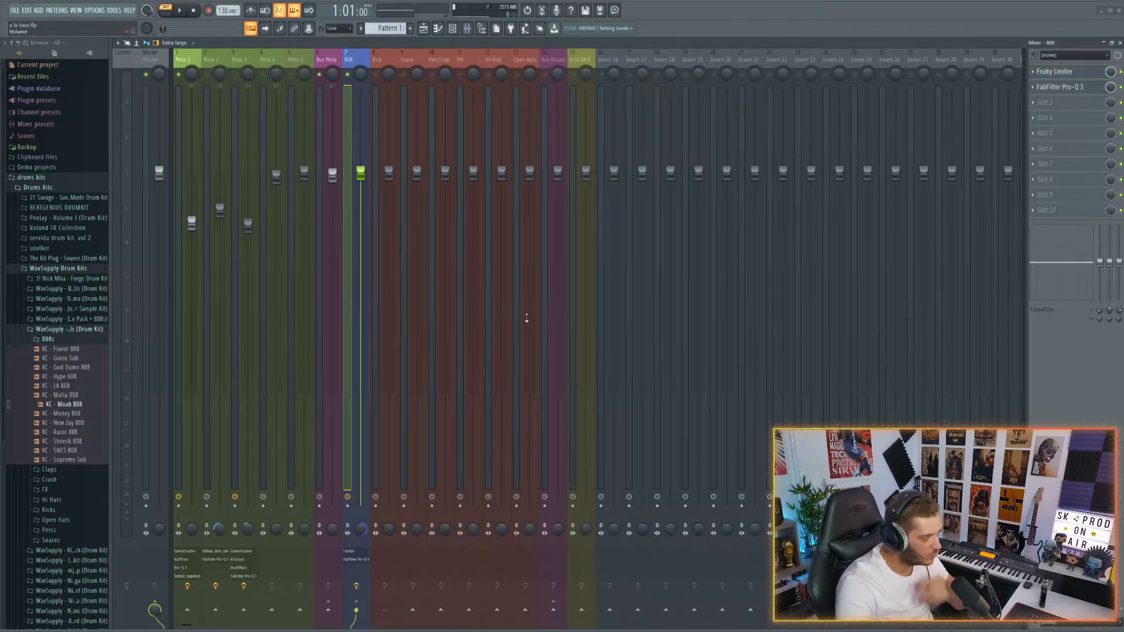
Inspect the sample waveform and sampler settings of the KC - Moab 808 channel.
click(1110, 47)
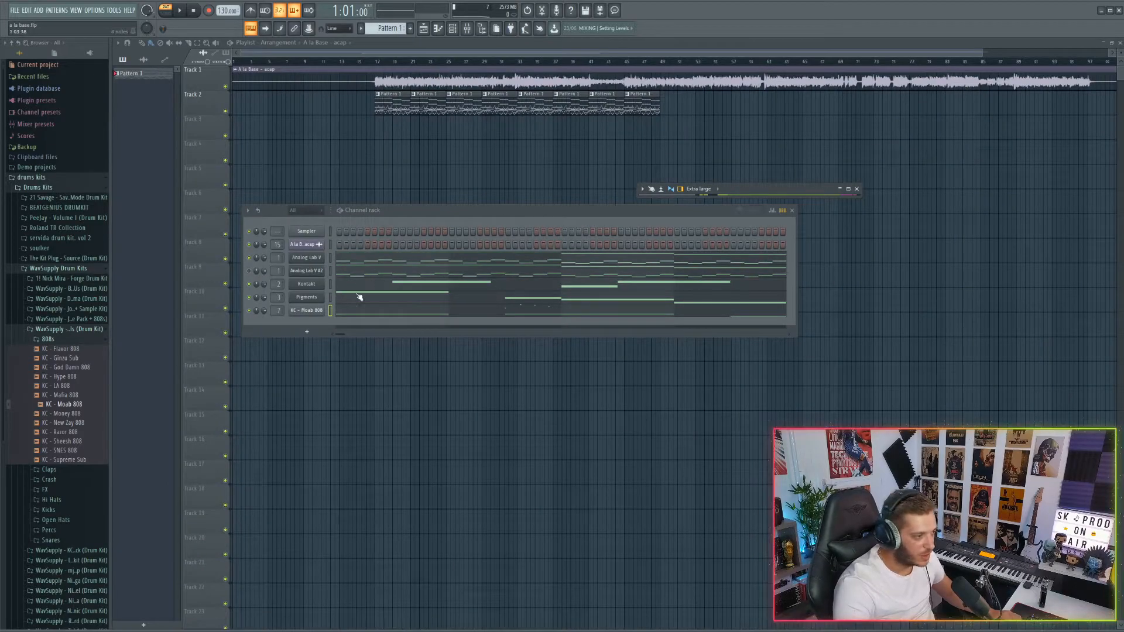
click(303, 311)
click(128, 101)
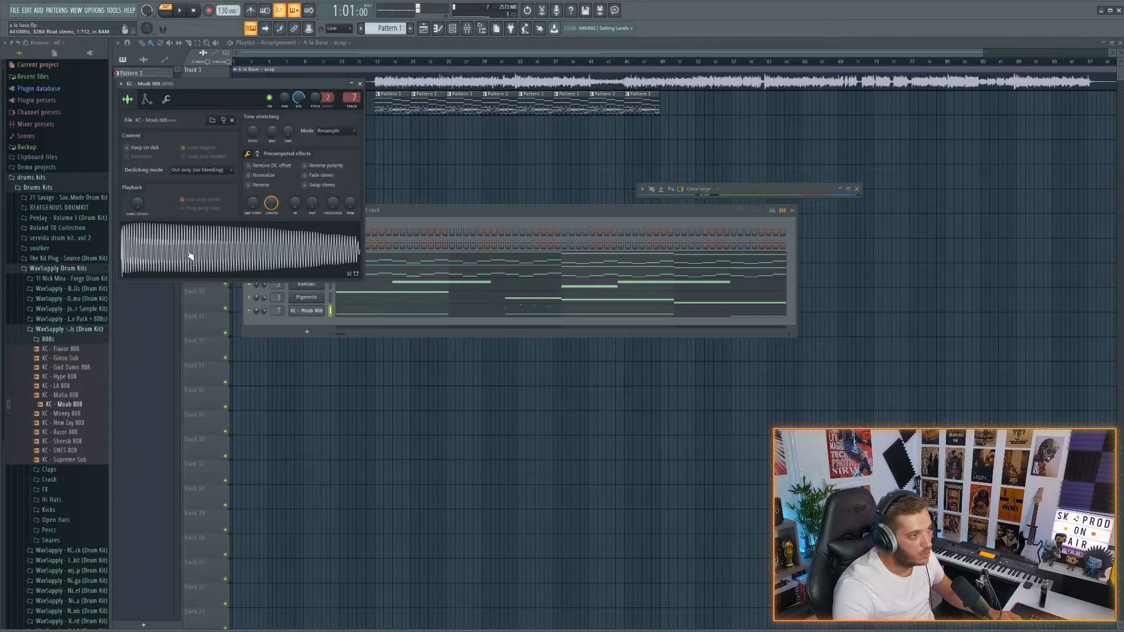
click(360, 84)
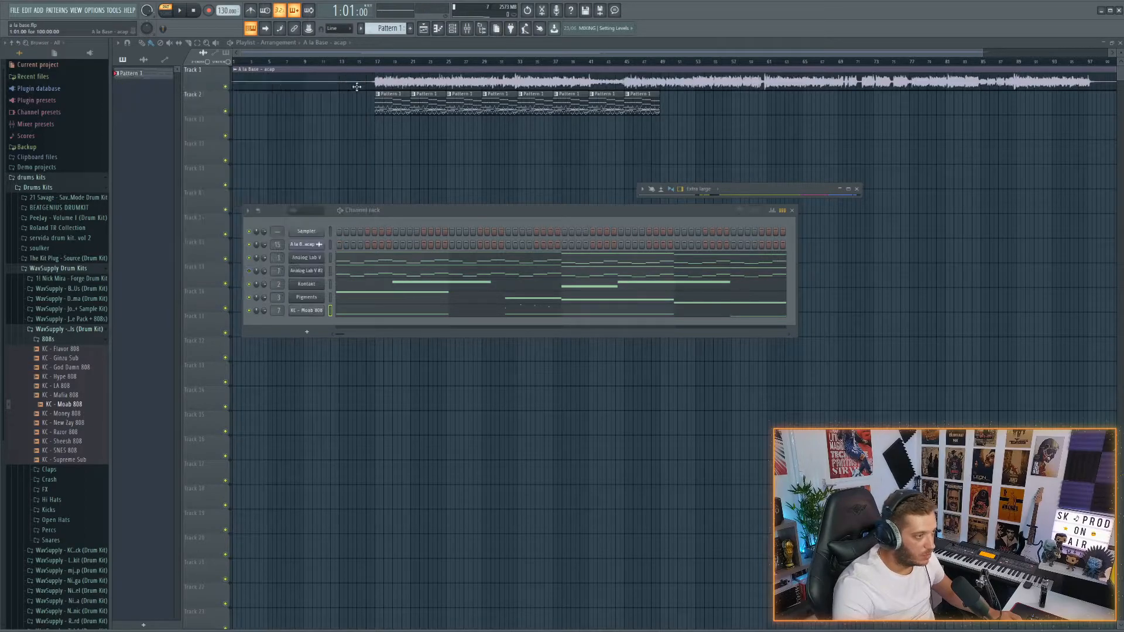
Examine the KC - Moab 808 notes in the piano roll, including the short slide notes above the bassline, and play them.
click(425, 307)
scroll(534, 314, up, 3)
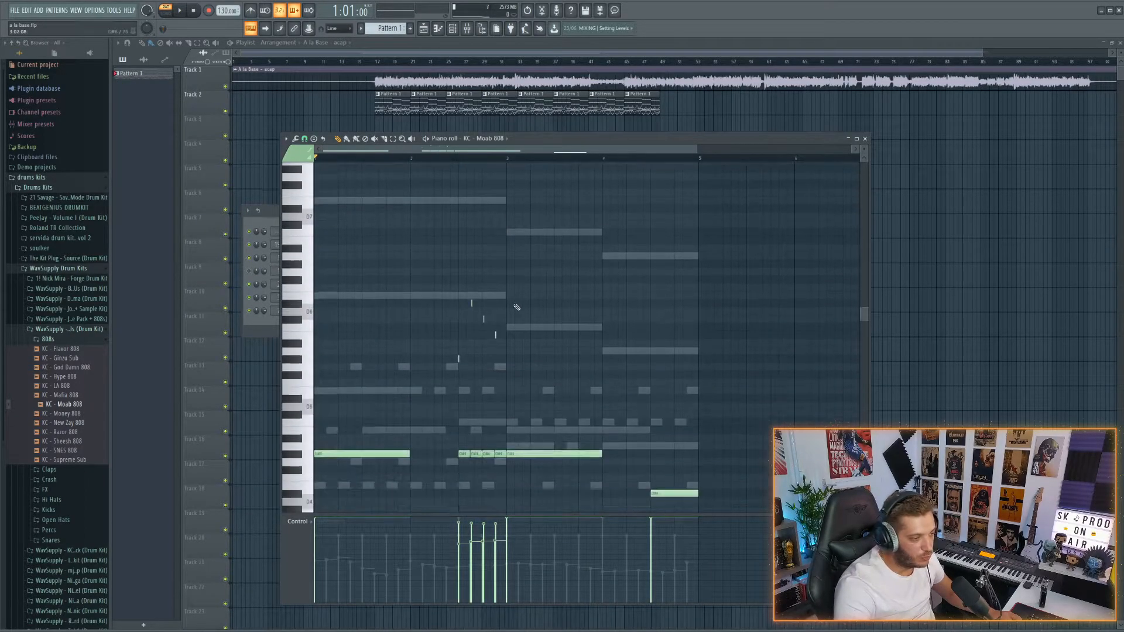
scroll(514, 161, up, 8)
mouse_move(459, 152)
mouse_down()
mouse_move(427, 155)
mouse_move(444, 156)
mouse_up()
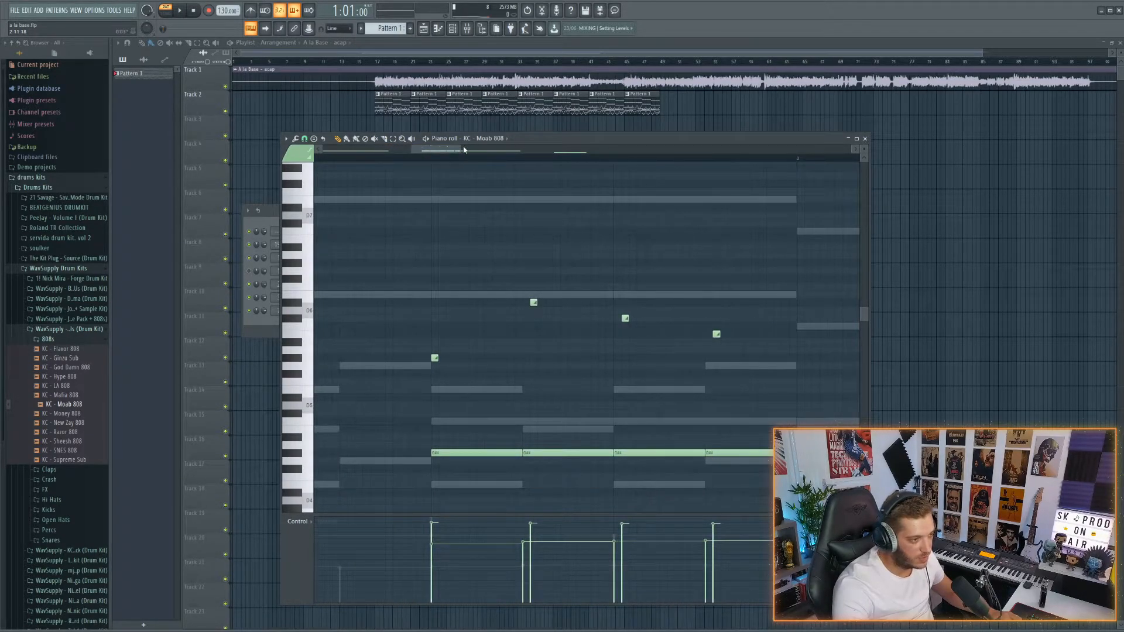
scroll(456, 167, down, 5)
key(space)
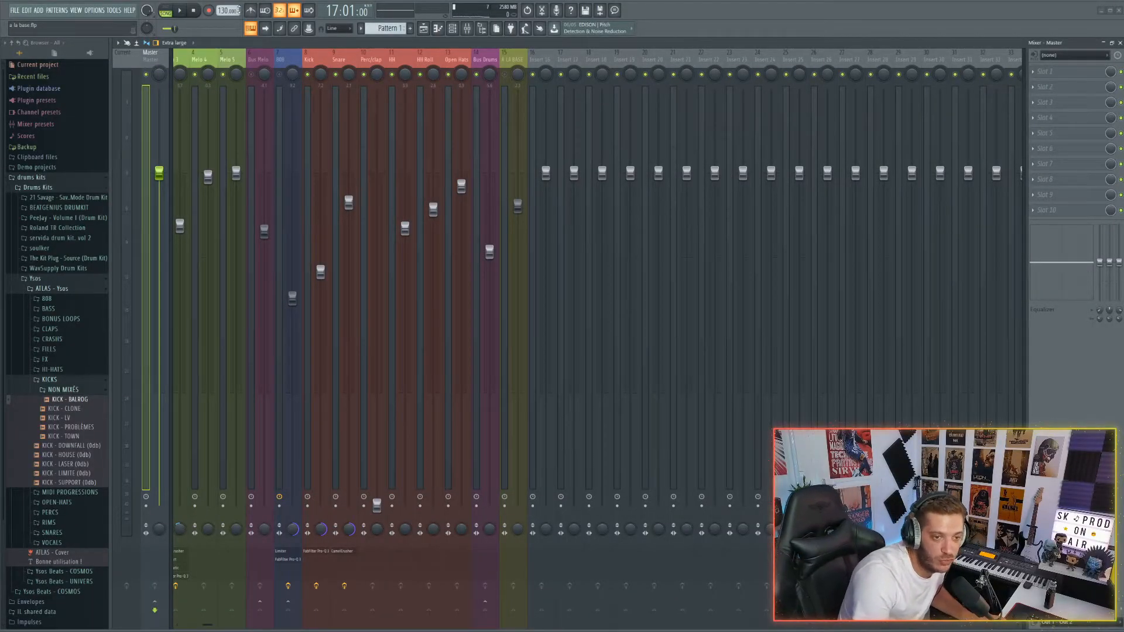
Look over the drum channels in the channel rack and play the drums from bar 17 while viewing the mixer.
click(1120, 44)
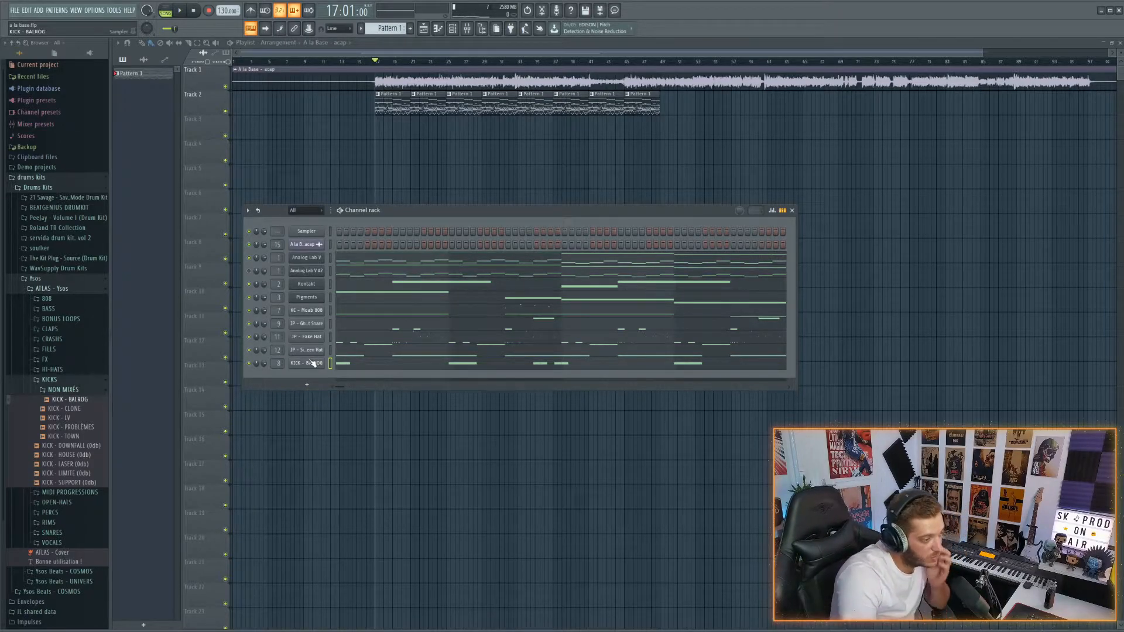
click(467, 30)
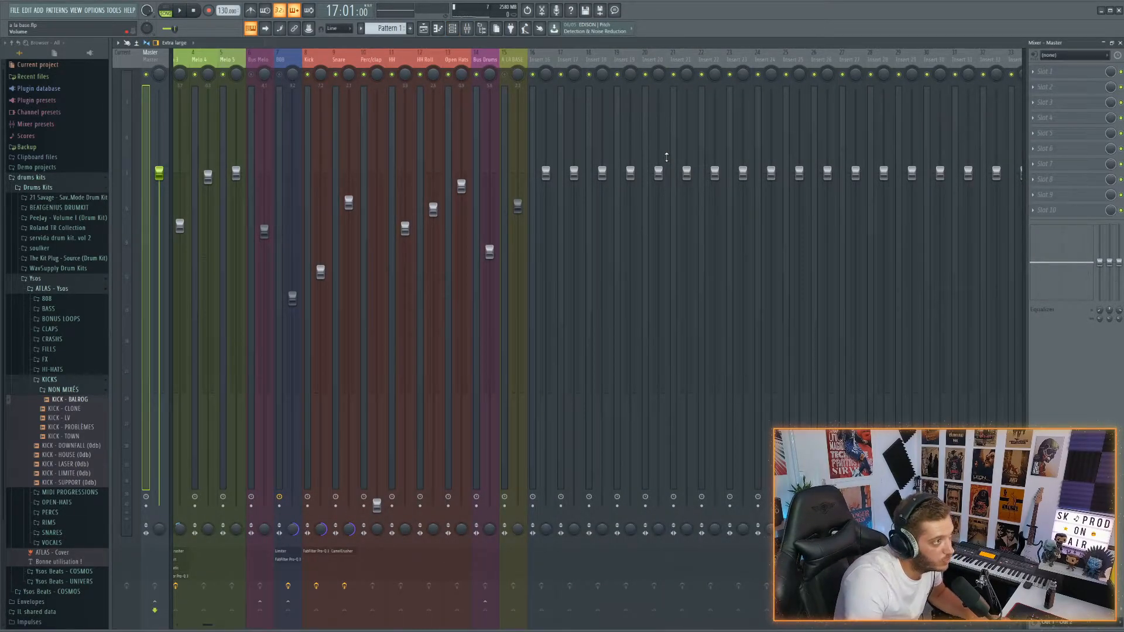
key(space)
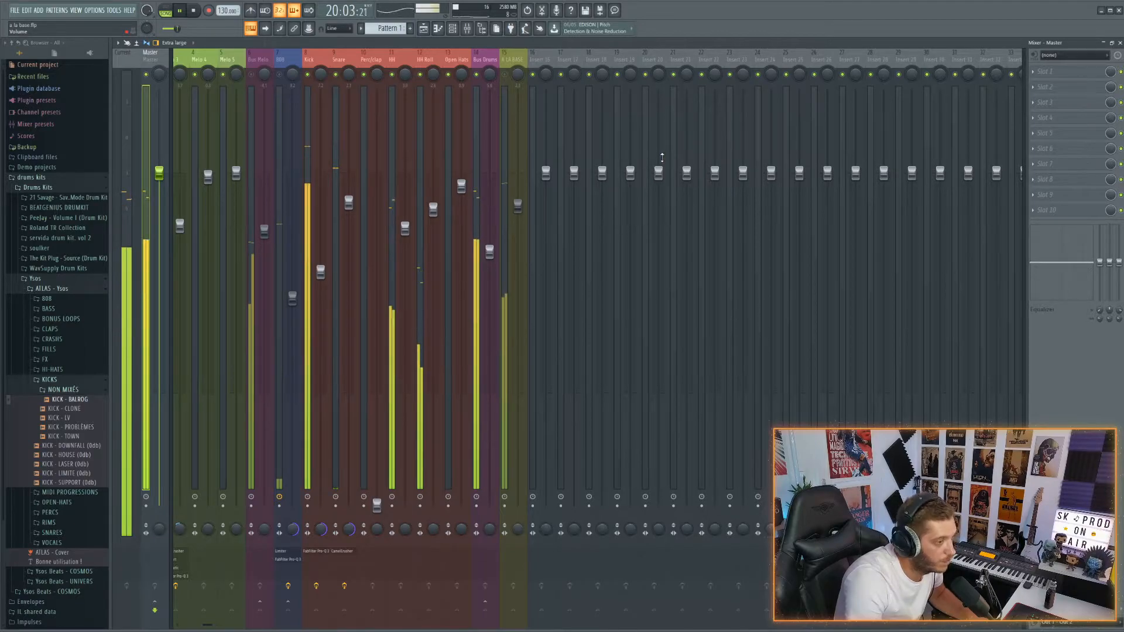
Unmute the Bus Melo, 808 and A LA BASE mixer tracks one by one, replaying the arrangement from bar 17 after each.
right_click(251, 74)
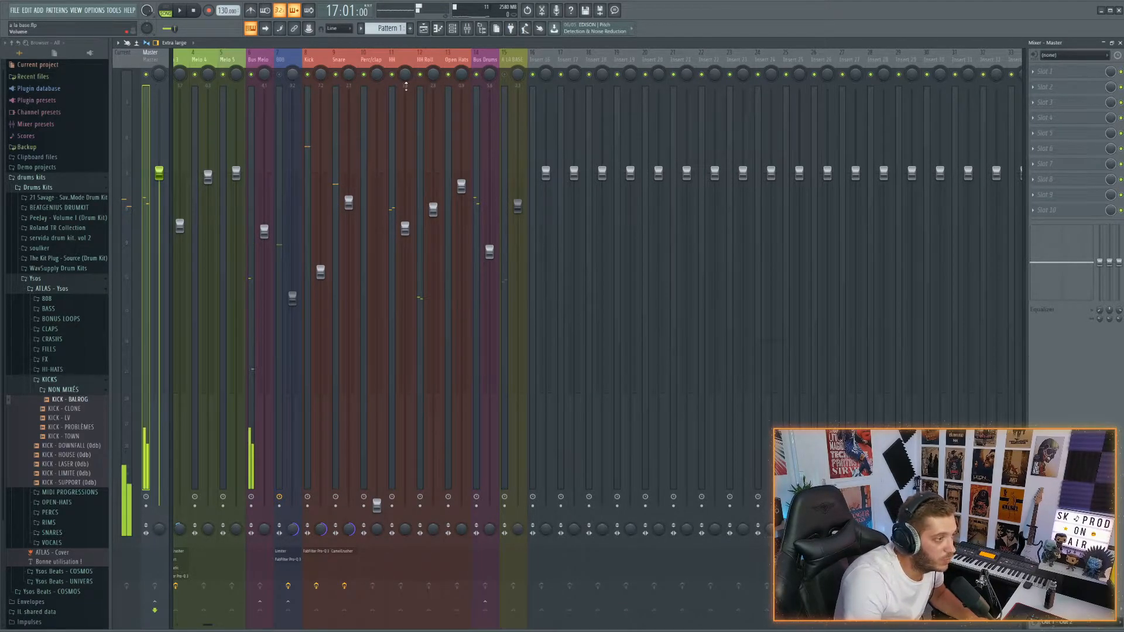
key(space)
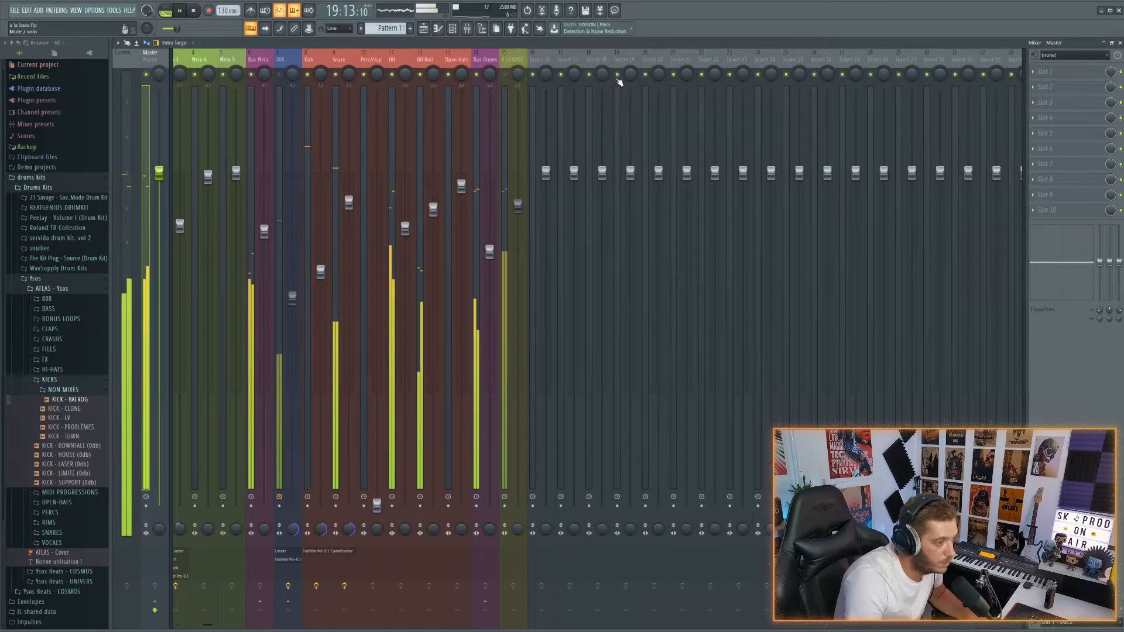
key(space)
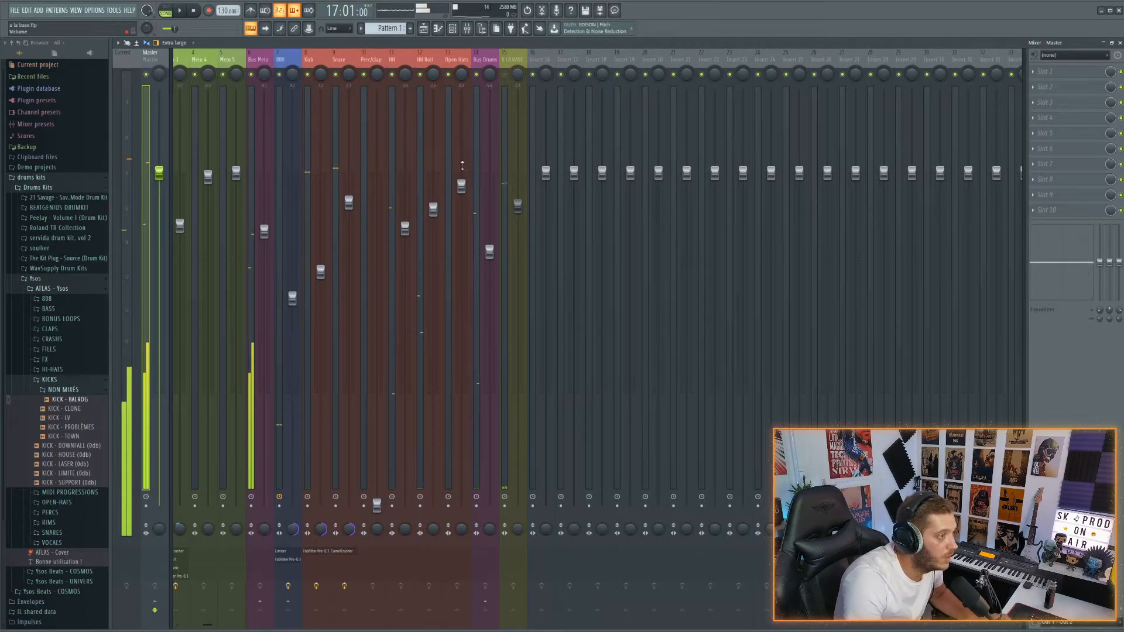
key(space)
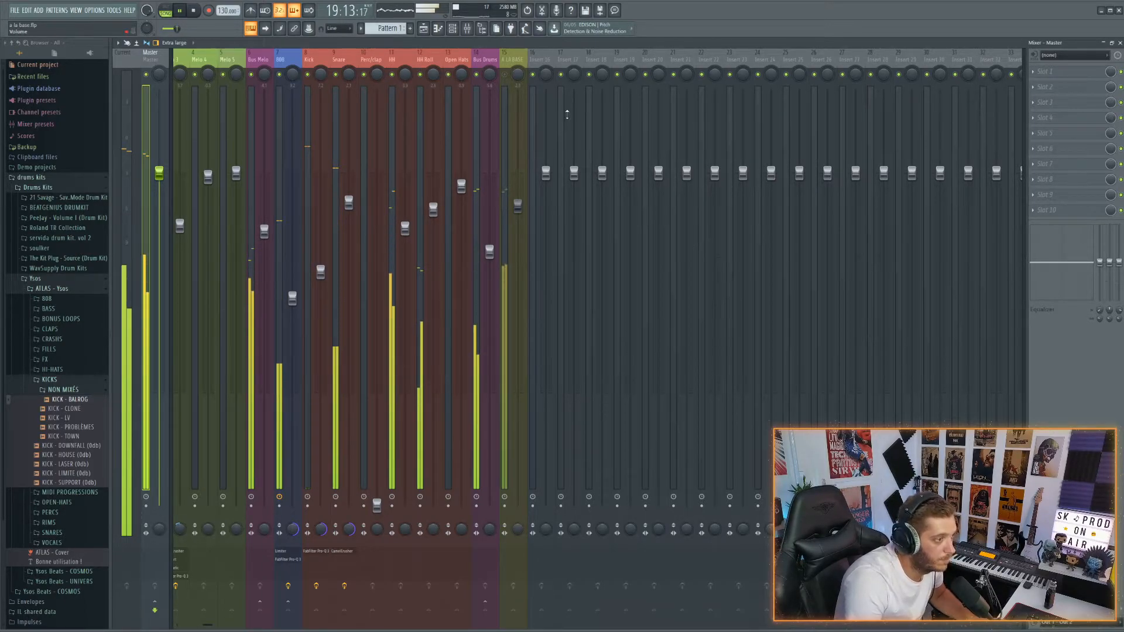
key(space)
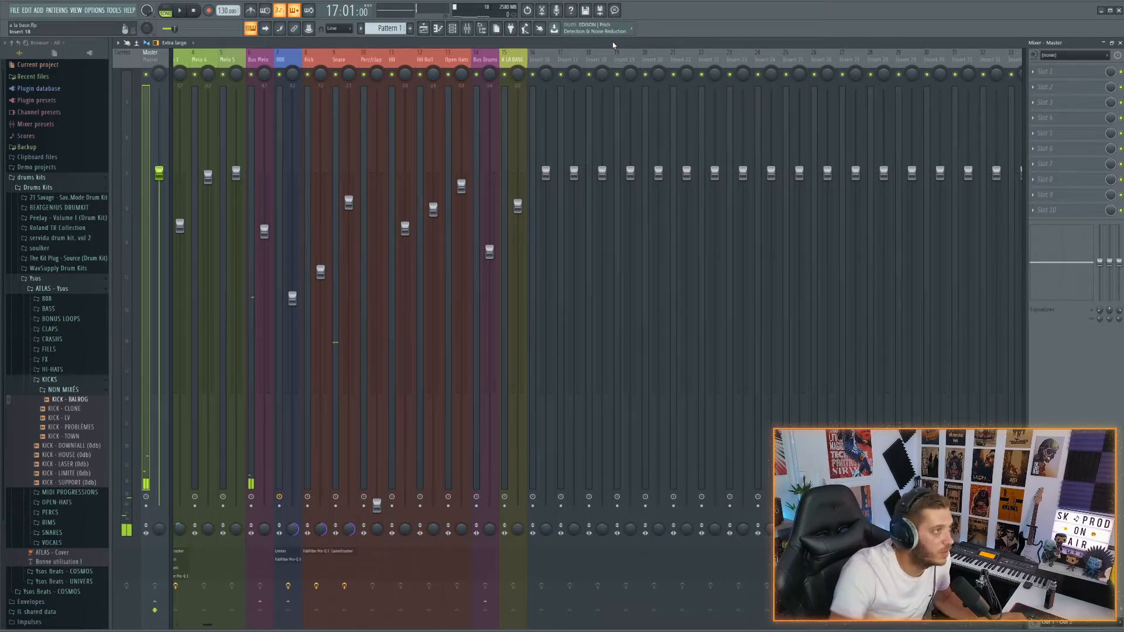
key(space)
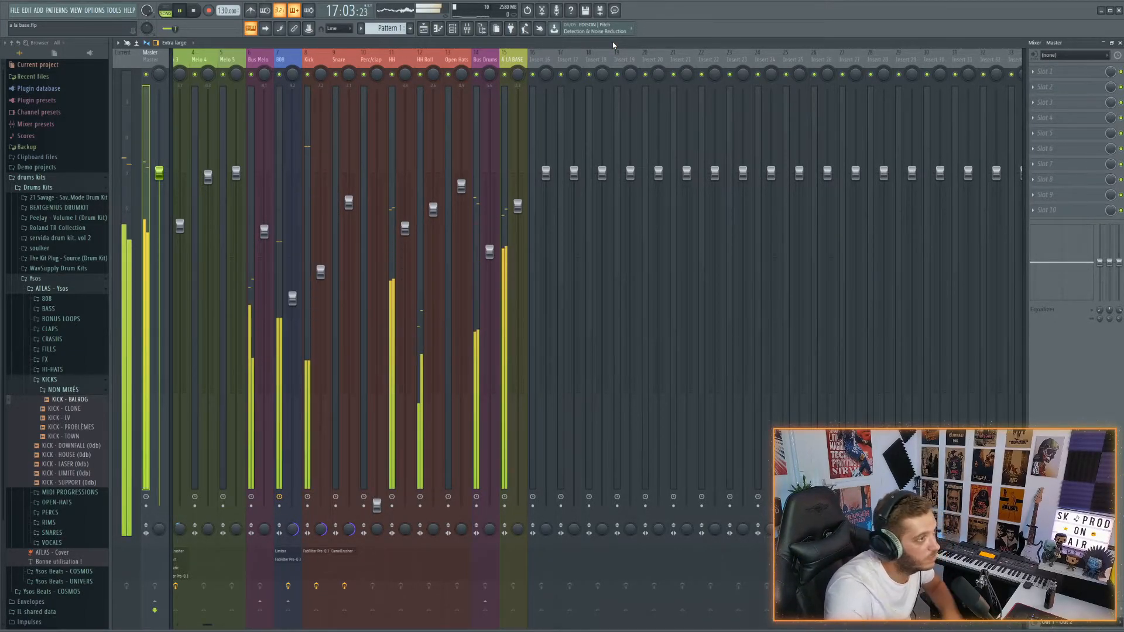